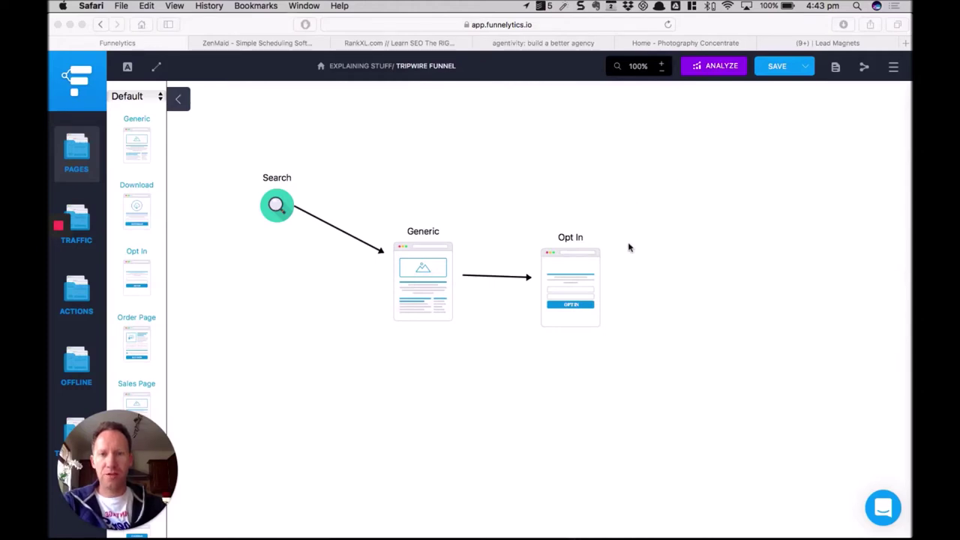
# Change the Generic page step's label after Search to 'Website'.
pyautogui.click(282, 200)
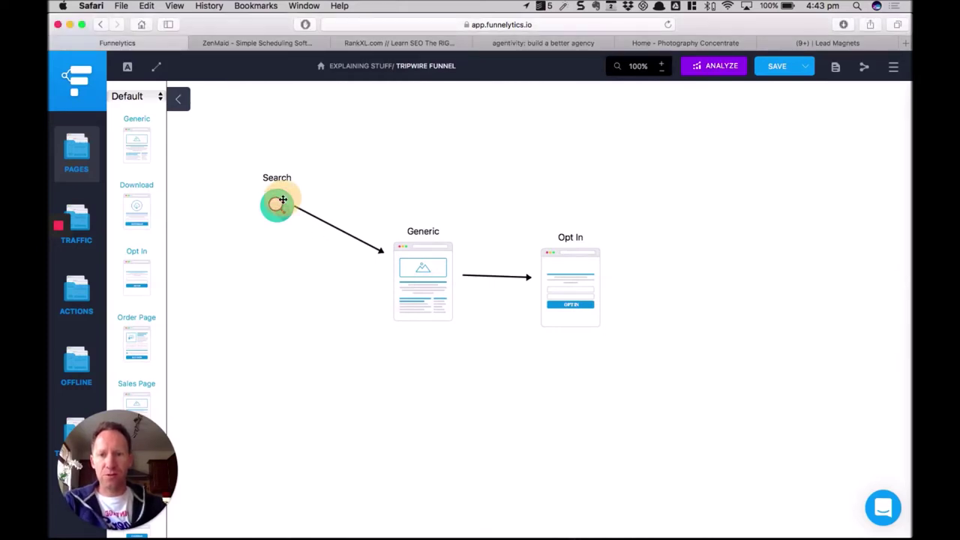
pyautogui.click(445, 297)
pyautogui.doubleClick(428, 294)
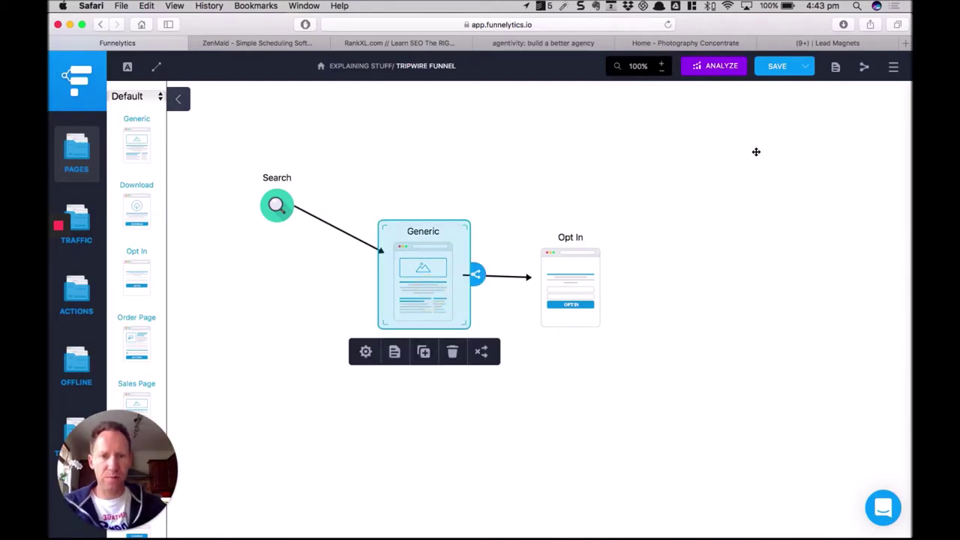
pyautogui.doubleClick(701, 142)
pyautogui.press('BackSpace')
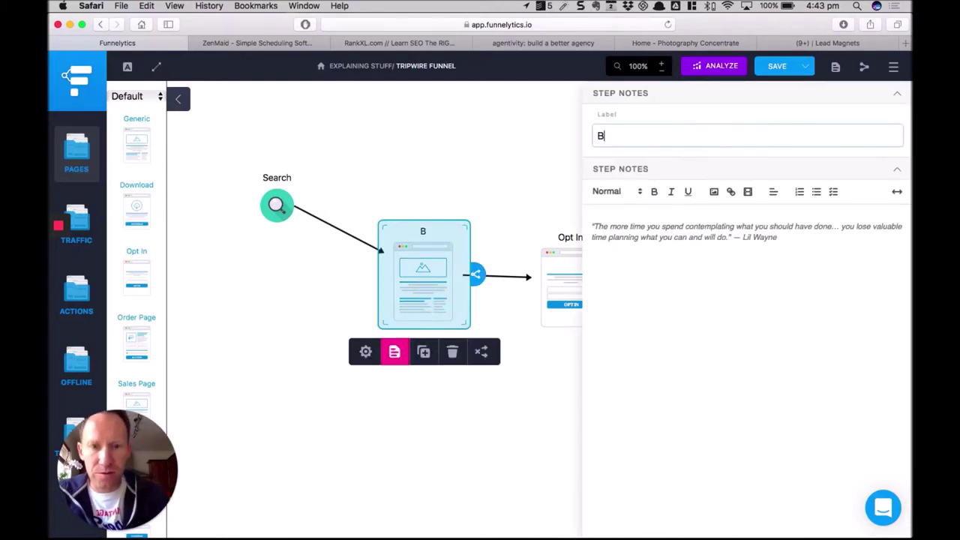
pyautogui.write('Bo')
pyautogui.press('BackSpace')
pyautogui.press('BackSpace')
pyautogui.write('Websites')
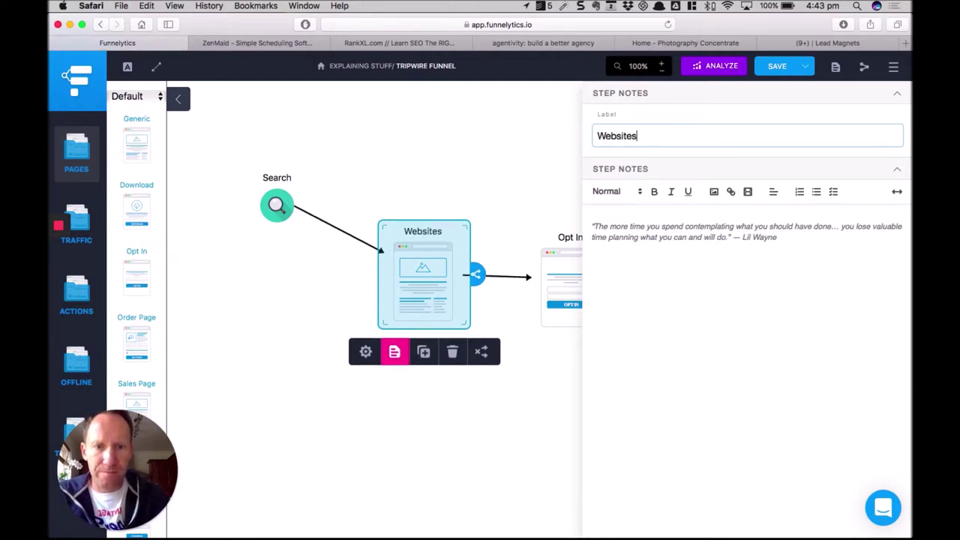
pyautogui.press('BackSpace')
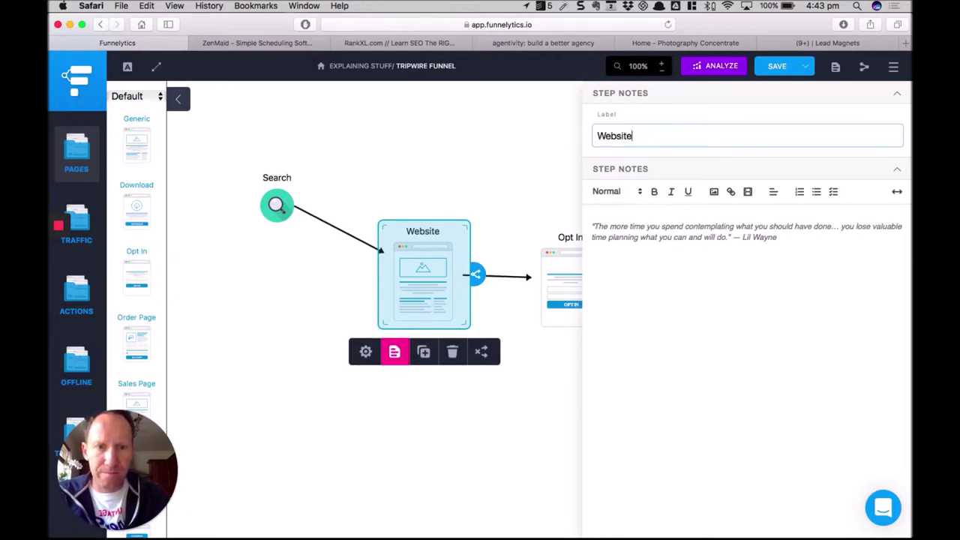
# Drag the Opt In step up so it sits level with Website.
pyautogui.click(544, 396)
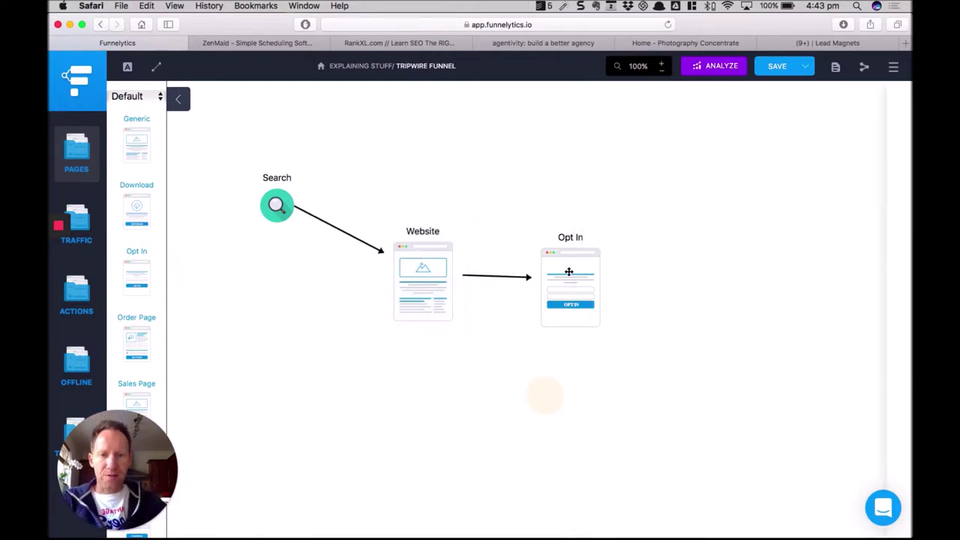
pyautogui.click(567, 274)
pyautogui.moveTo(565, 276); pyautogui.dragTo(563, 270)
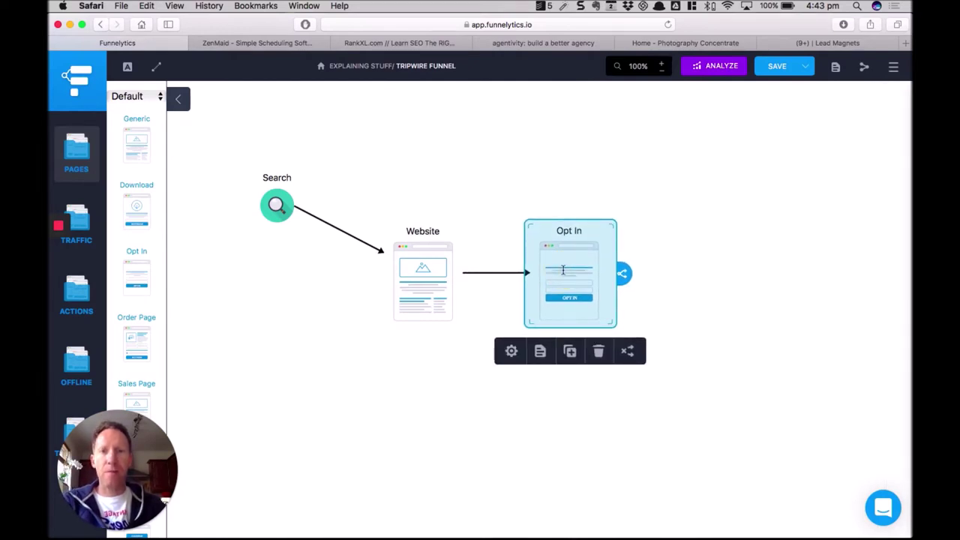
pyautogui.hscroll(5, 429, 428)
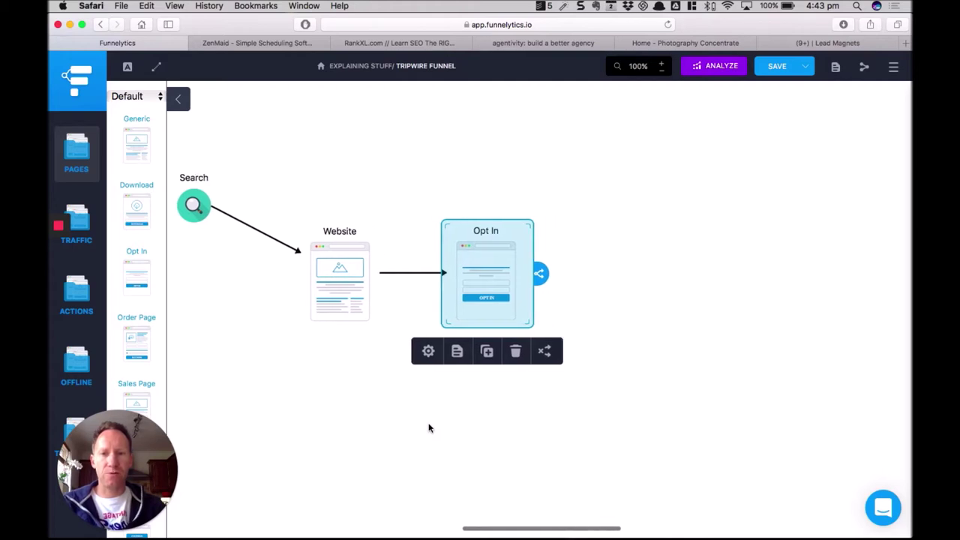
pyautogui.hscroll(2, 429, 428)
pyautogui.click(428, 425)
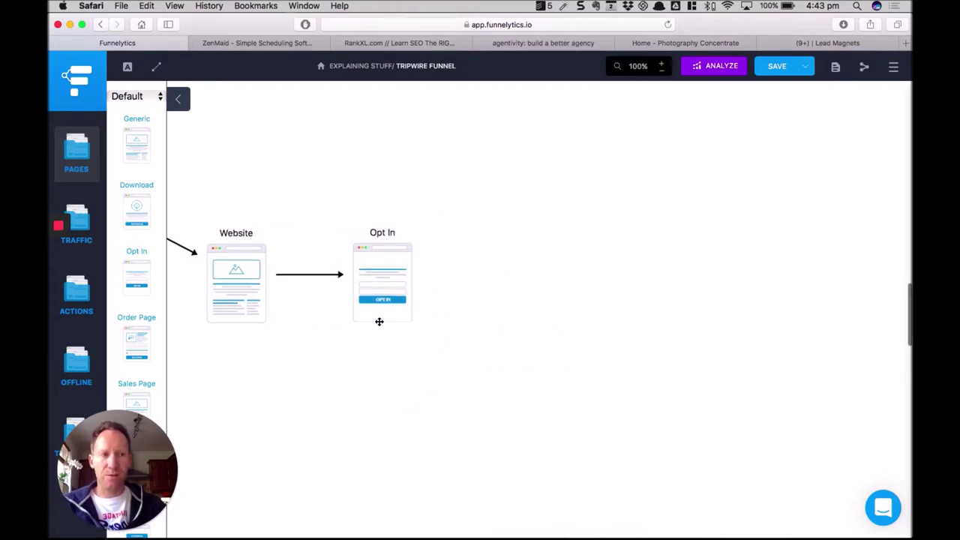
# Walk through the funnel by selecting Opt In, Search, Website and Opt In in turn.
pyautogui.click(384, 282)
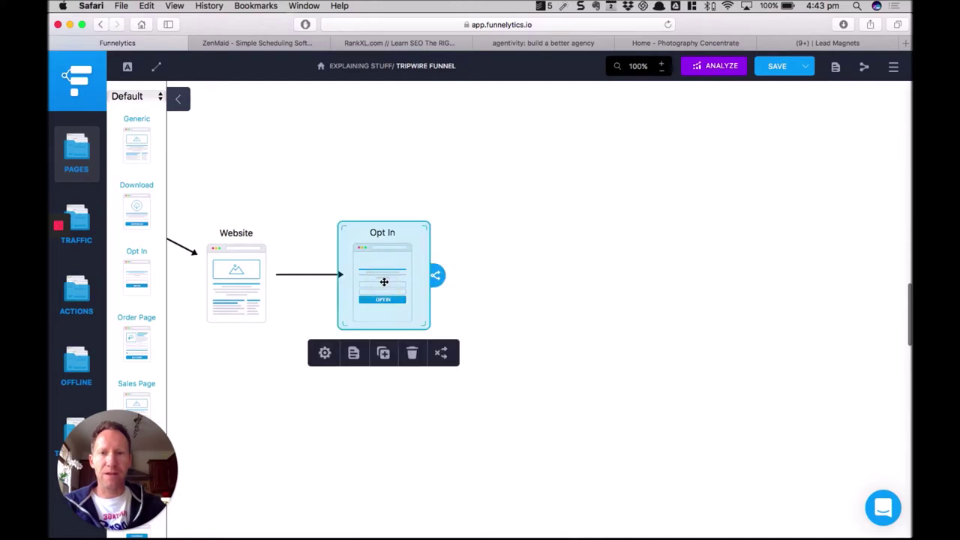
pyautogui.hscroll(-3, 386, 281)
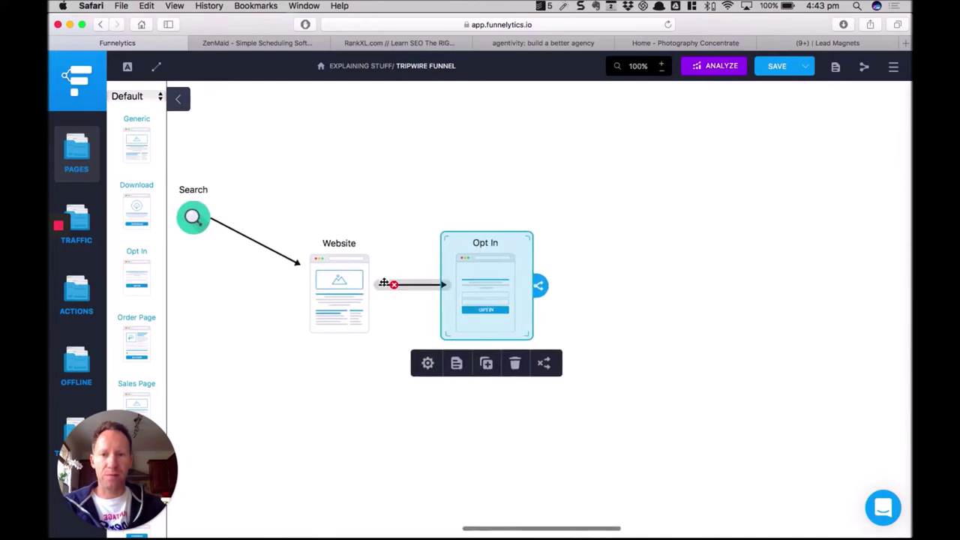
pyautogui.click(204, 215)
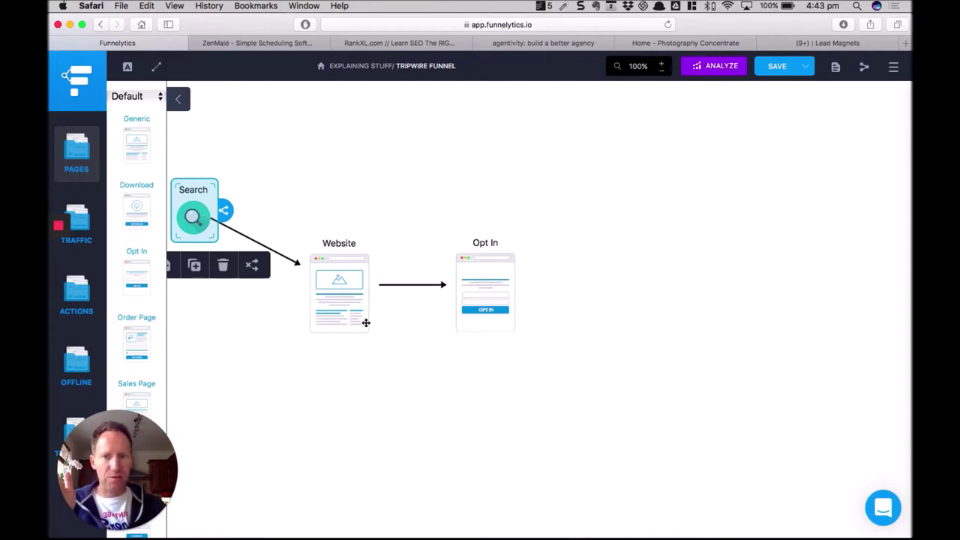
pyautogui.click(348, 299)
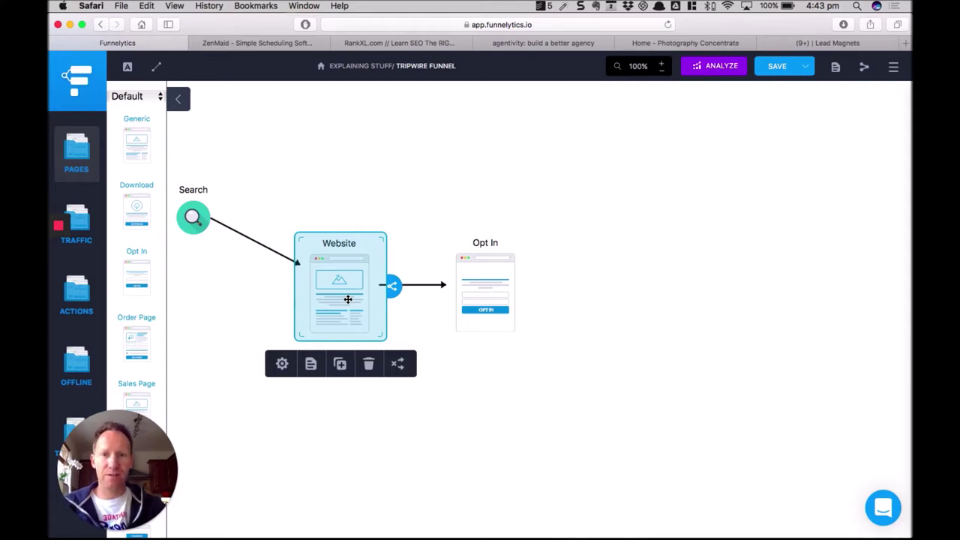
pyautogui.click(479, 290)
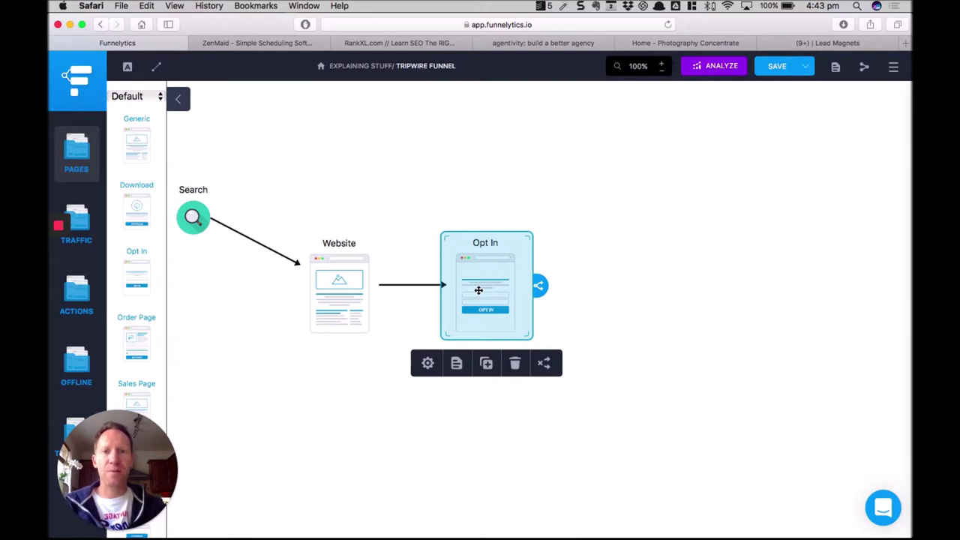
pyautogui.click(573, 265)
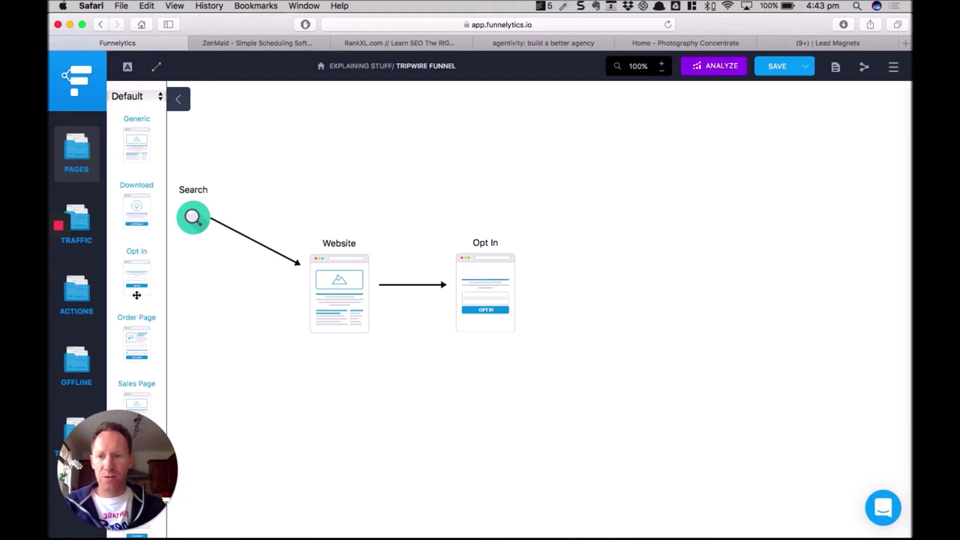
pyautogui.scroll(-2, 136, 294)
# Place a Sales Page step right of Opt In and relabel it 'Tripwire Sales Page'.
pyautogui.moveTo(144, 339); pyautogui.dragTo(587, 290)
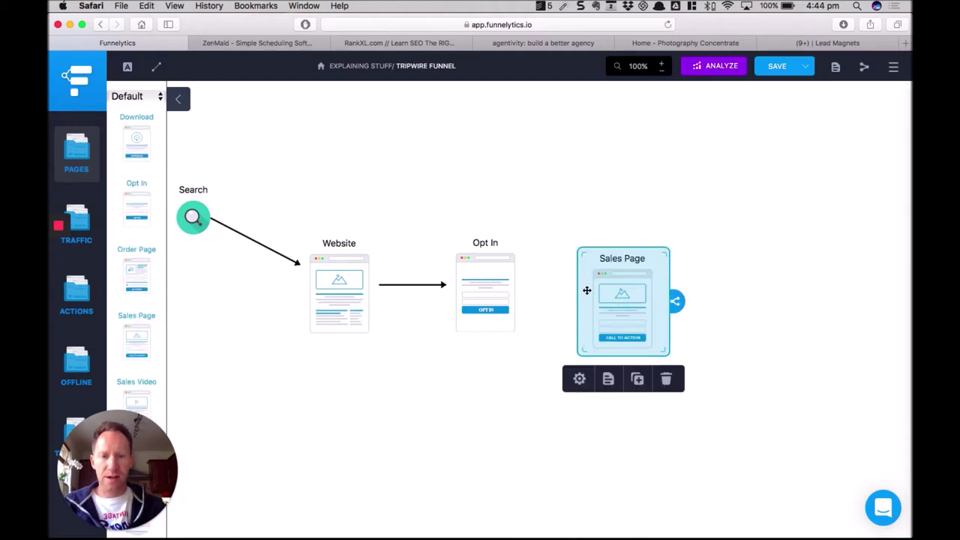
pyautogui.click(579, 379)
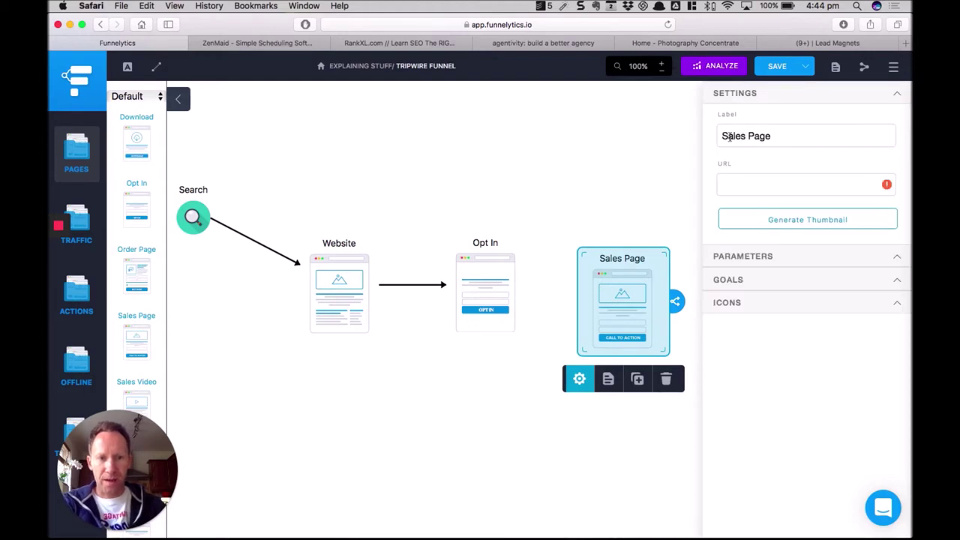
pyautogui.click(723, 136)
pyautogui.write('Tripwire')
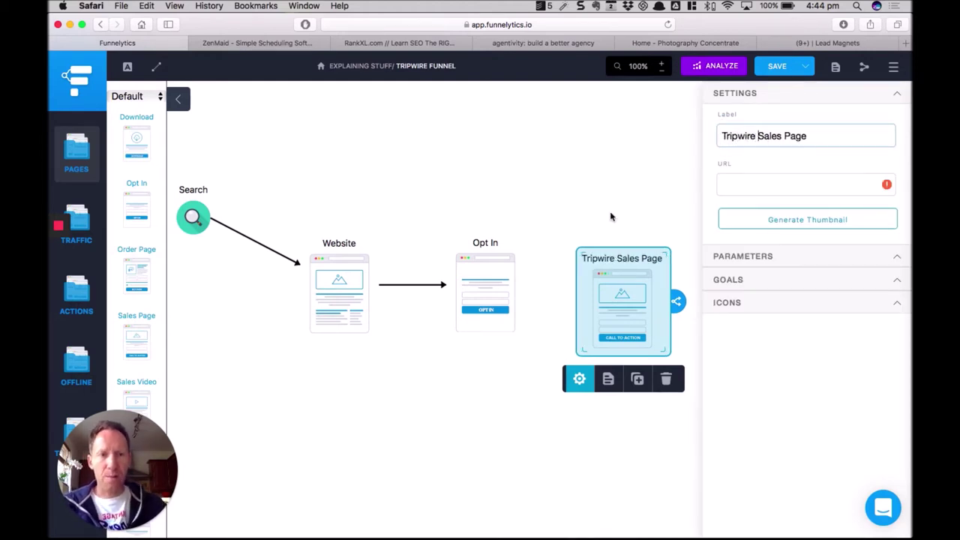
pyautogui.click(479, 428)
# Align Tripwire Sales Page with Opt In and connect Opt In to it with an arrow.
pyautogui.moveTo(618, 330); pyautogui.dragTo(617, 308)
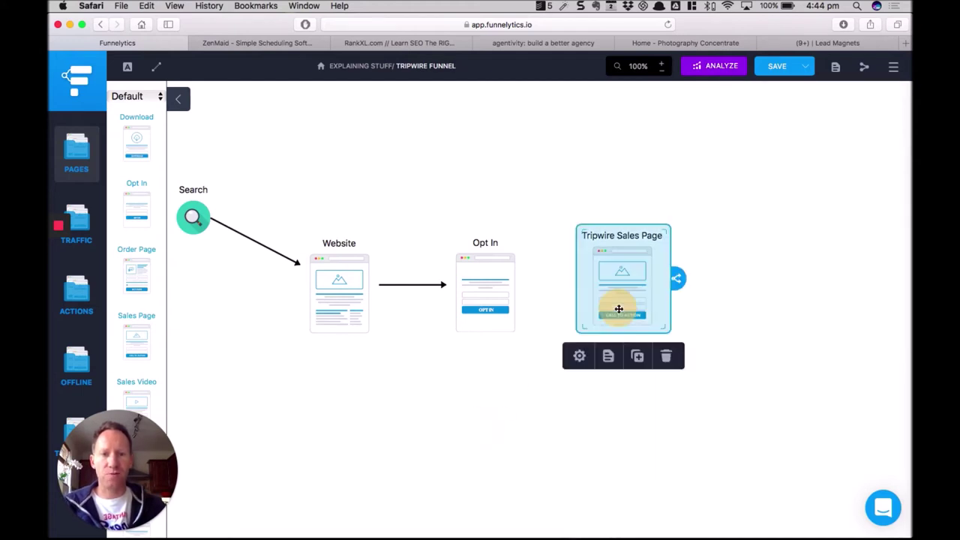
pyautogui.click(510, 300)
pyautogui.moveTo(540, 288); pyautogui.dragTo(623, 302)
pyautogui.click(624, 301)
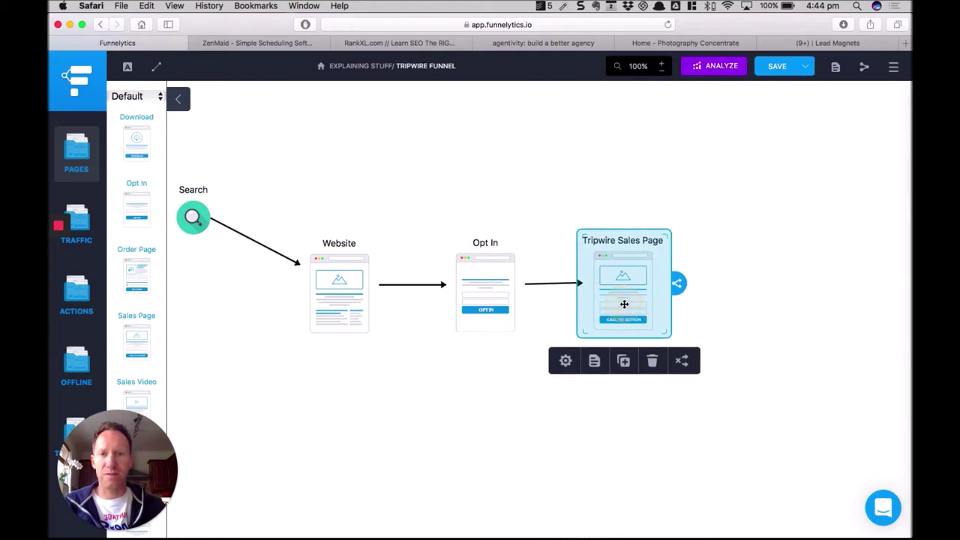
pyautogui.click(570, 163)
pyautogui.hscroll(2, 573, 165)
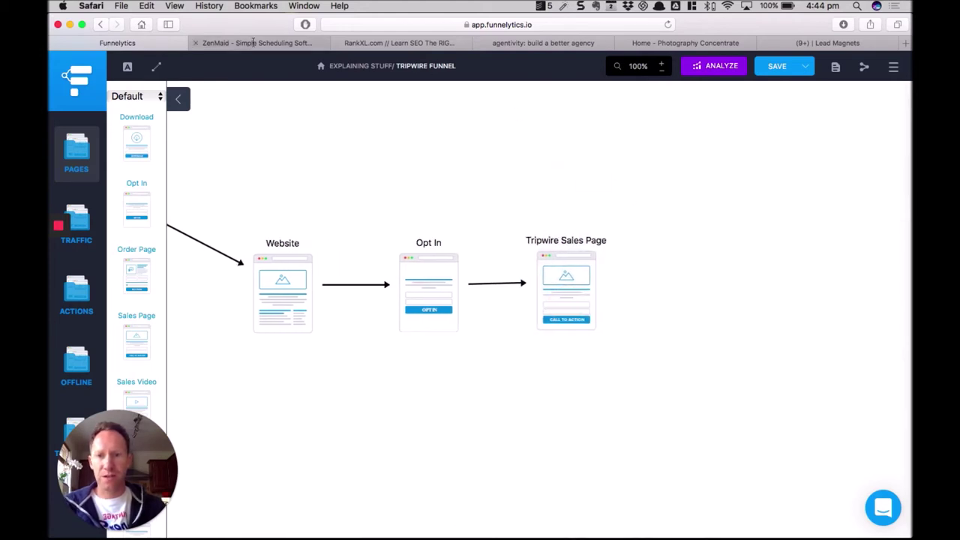
pyautogui.hotkey('ctrl', 'Tab')
# Submit an email address for the free 5-tools PDF and close the thank-you message.
pyautogui.click(427, 315)
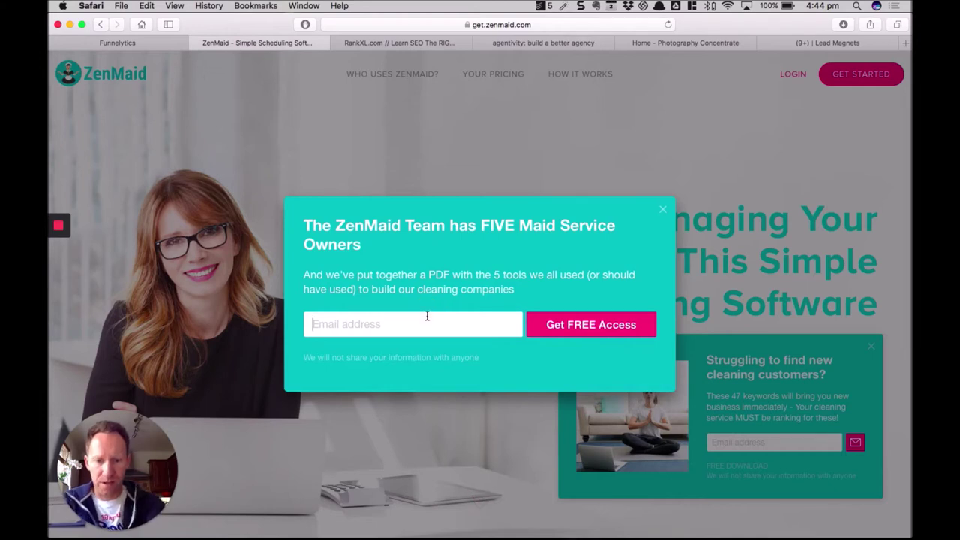
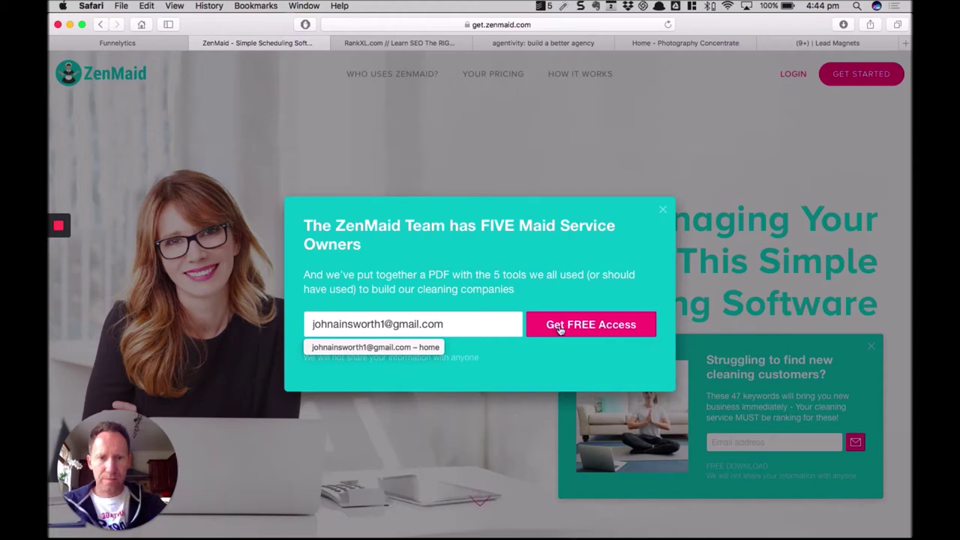
pyautogui.click(559, 327)
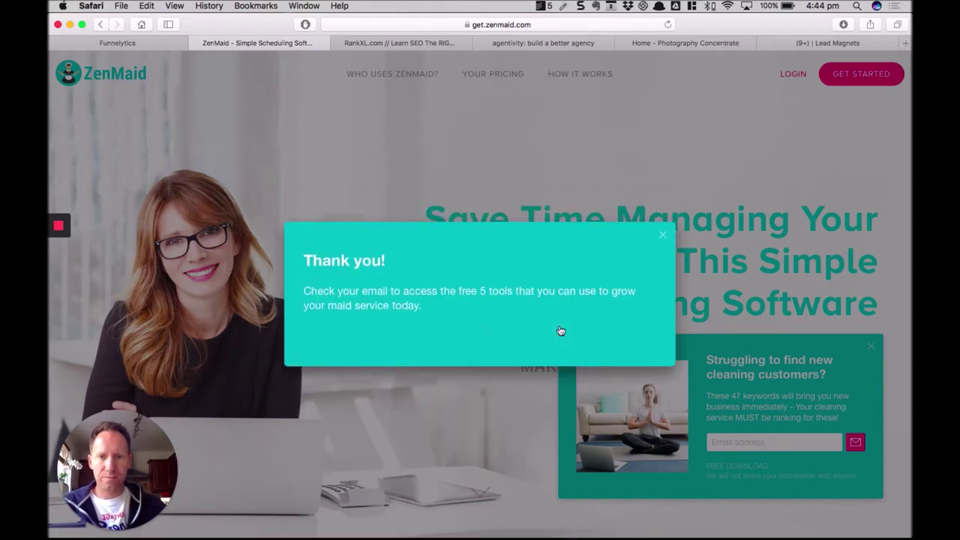
pyautogui.click(665, 238)
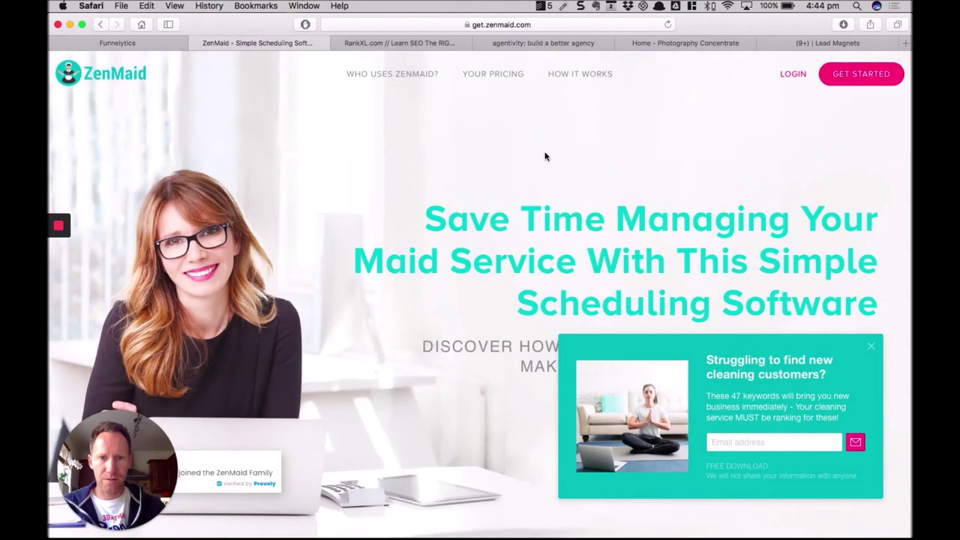
# Dismiss the keywords offer popup and open the 47 Keywords page from the footer.
pyautogui.click(770, 442)
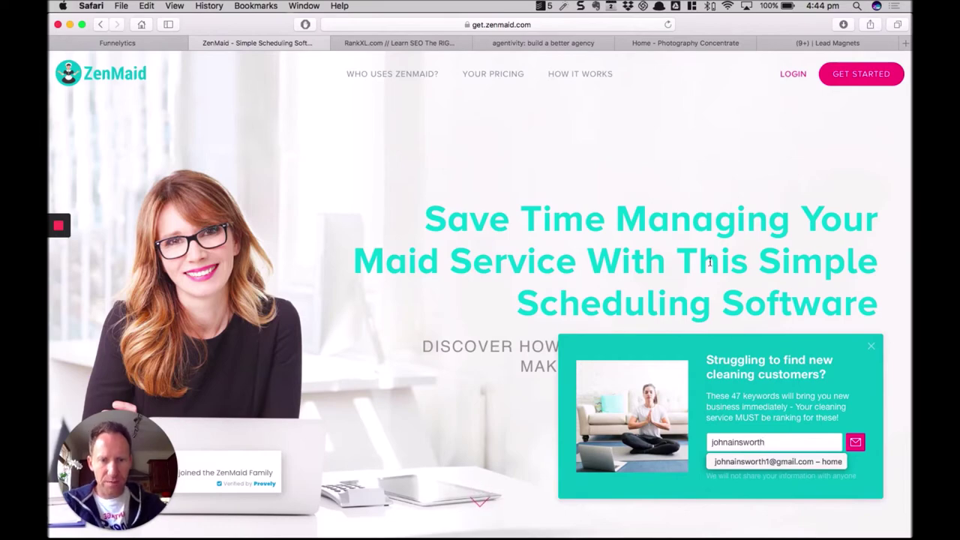
pyautogui.click(707, 262)
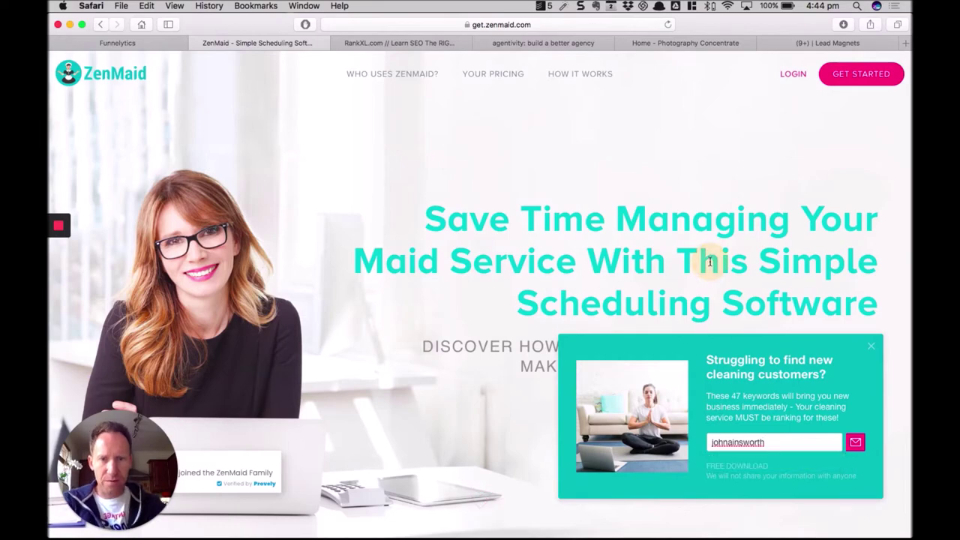
pyautogui.scroll(-10, 505, 145)
pyautogui.scroll(-20, 501, 266)
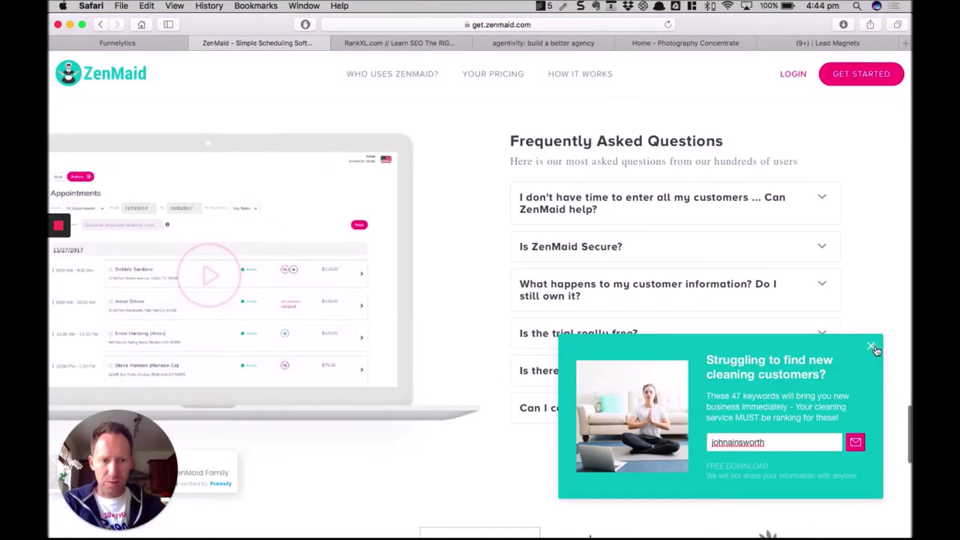
pyautogui.click(872, 347)
pyautogui.scroll(-10, 650, 430)
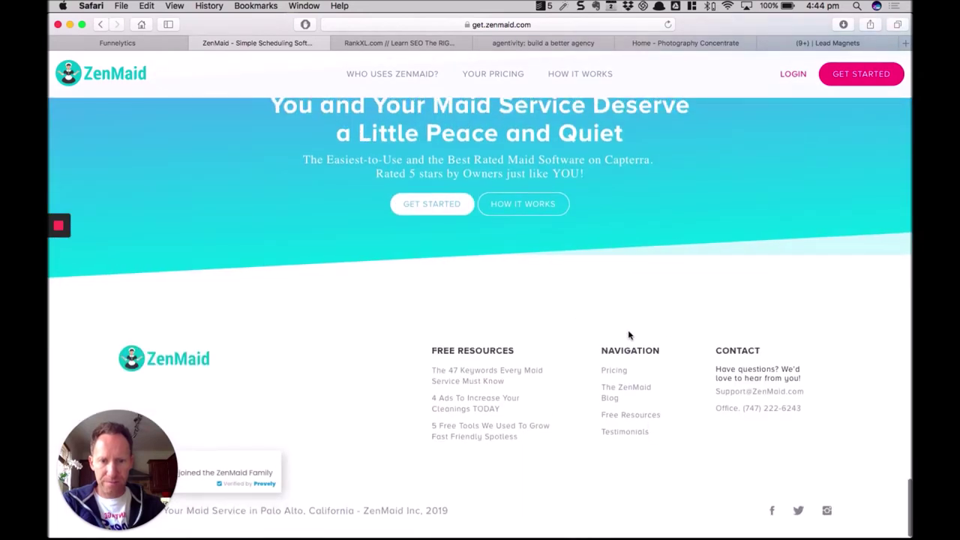
pyautogui.click(476, 381)
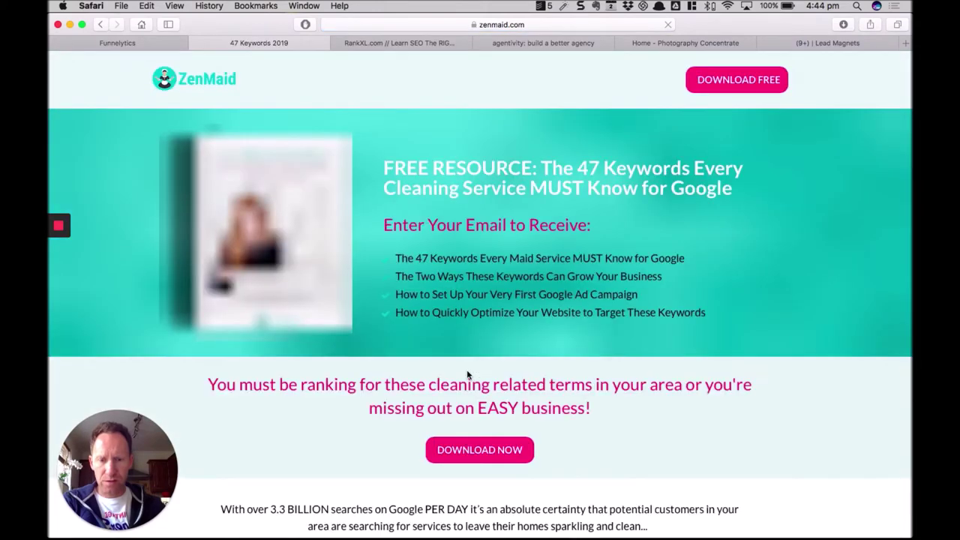
# Enter an email address in the 47 Keywords download form and submit it.
pyautogui.click(495, 450)
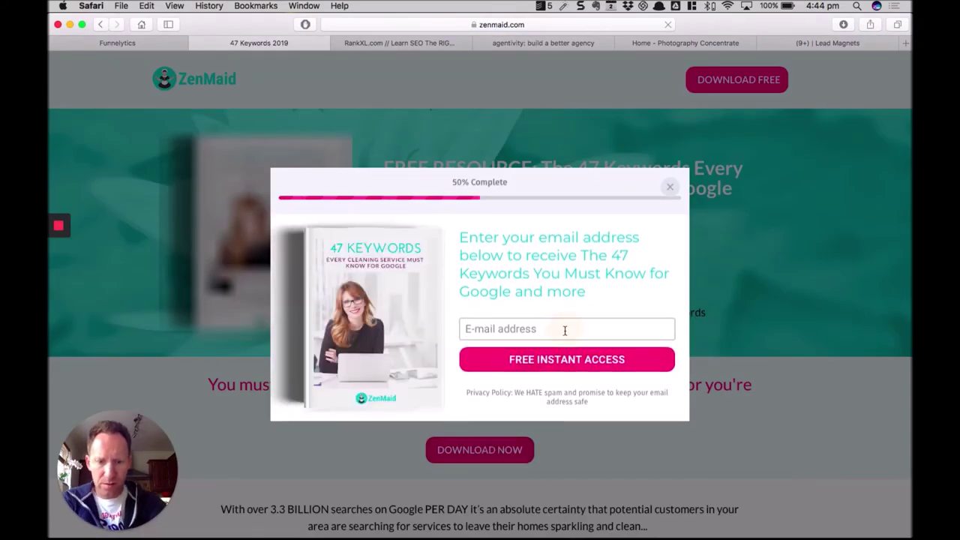
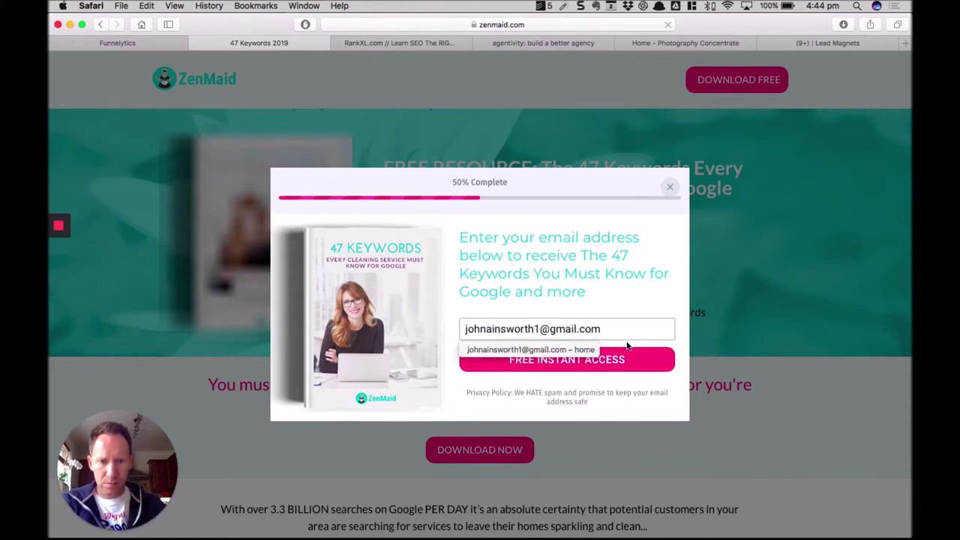
pyautogui.click(617, 354)
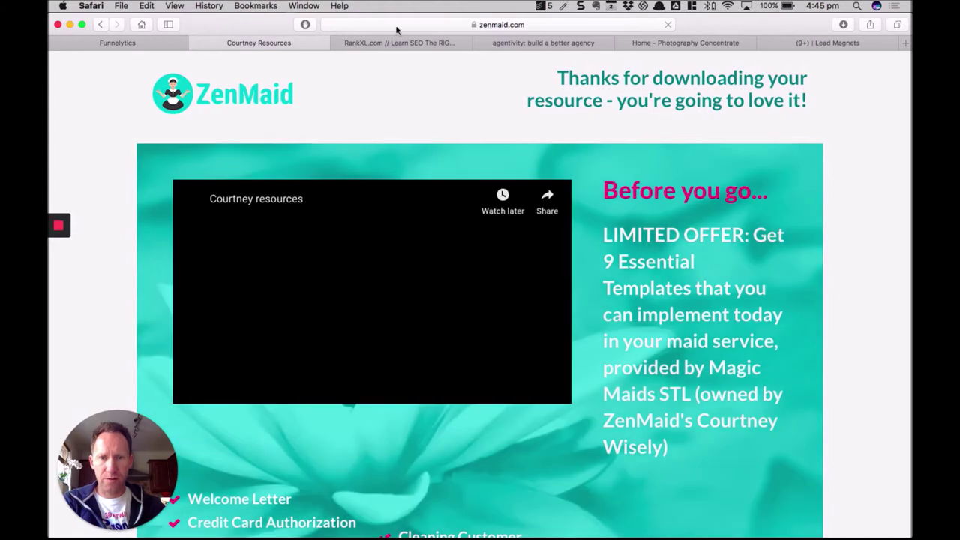
# Reveal and copy the full URL of the 9 Essential Templates thank-you page.
pyautogui.click(461, 25)
pyautogui.press('super+c')
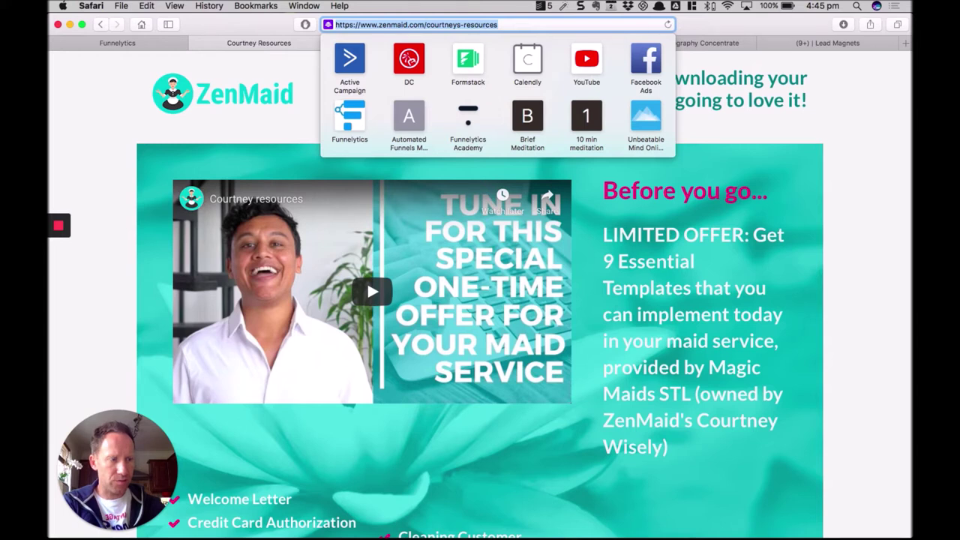
pyautogui.press('super+Tab')
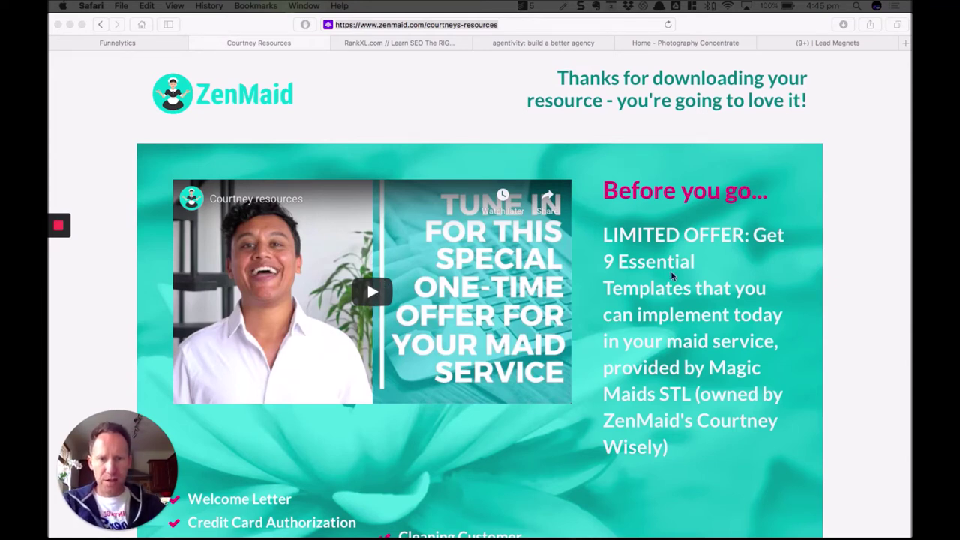
pyautogui.scroll(-1, 650, 360)
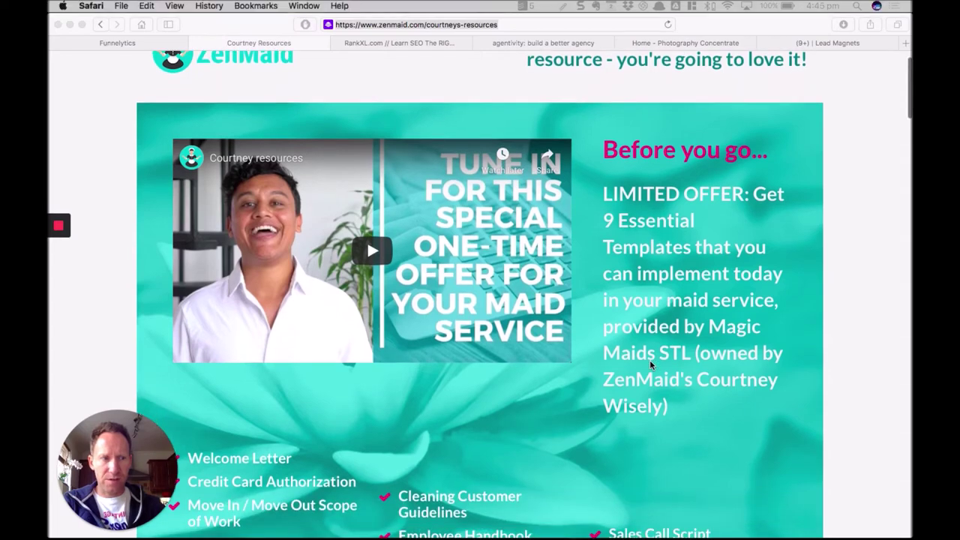
pyautogui.scroll(-2, 649, 360)
pyautogui.scroll(-15, 649, 360)
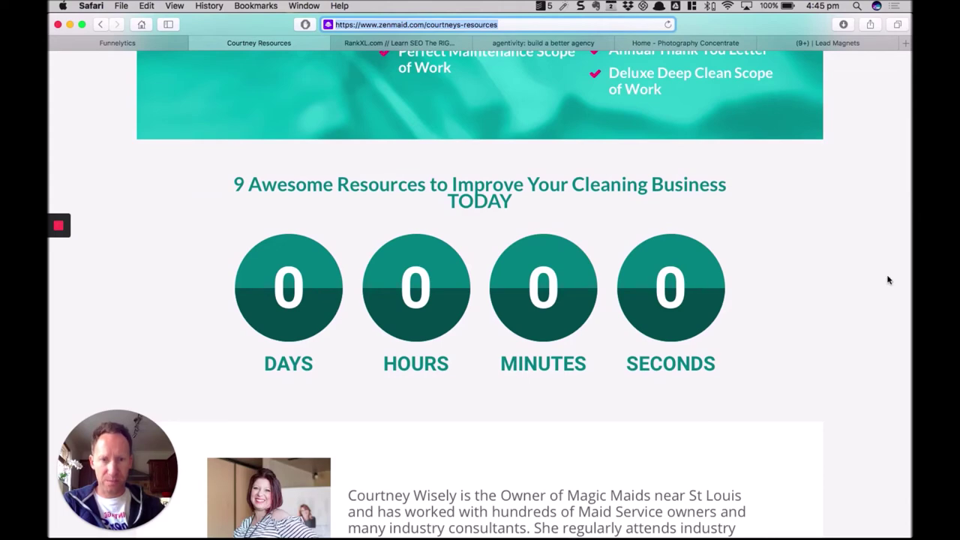
pyautogui.scroll(-12, 887, 278)
pyautogui.scroll(11, 848, 373)
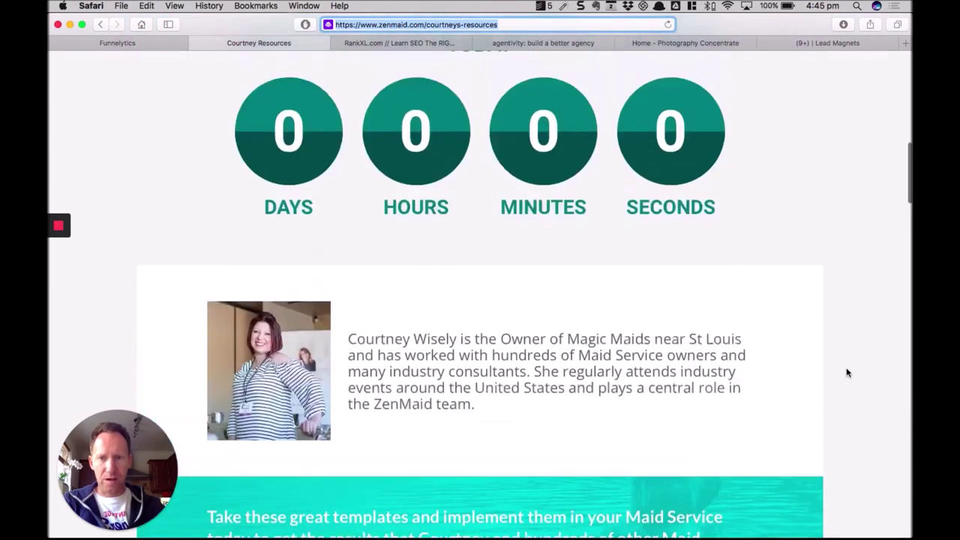
pyautogui.scroll(-18, 842, 361)
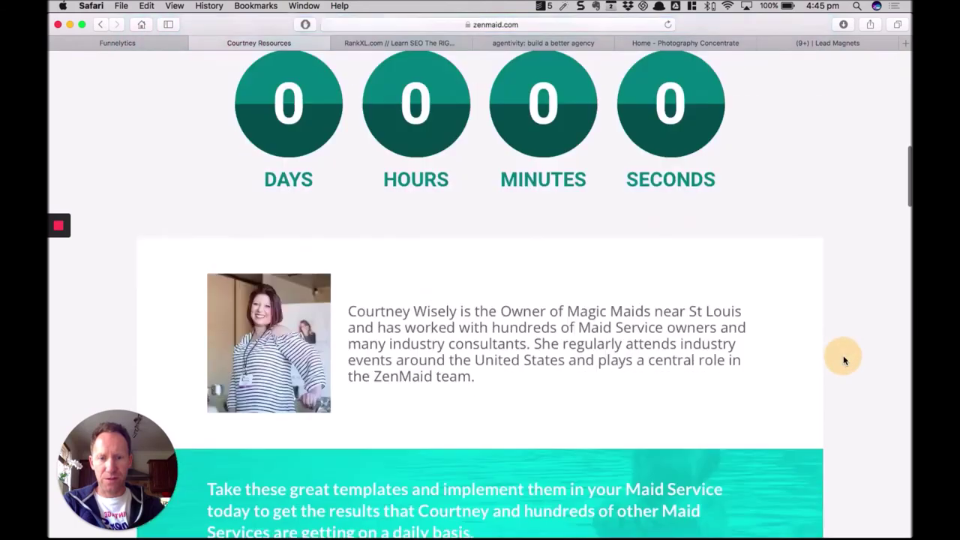
pyautogui.scroll(-20, 843, 361)
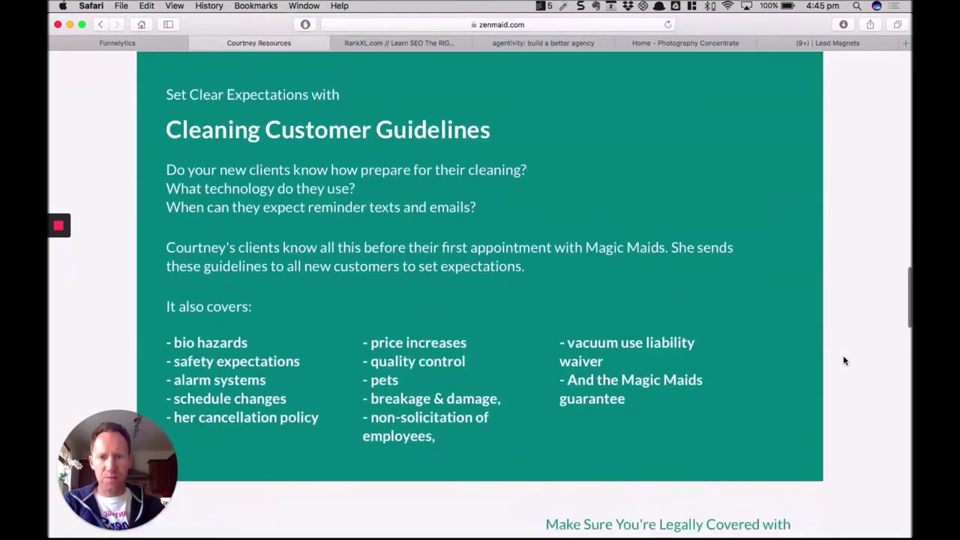
pyautogui.scroll(-20, 842, 360)
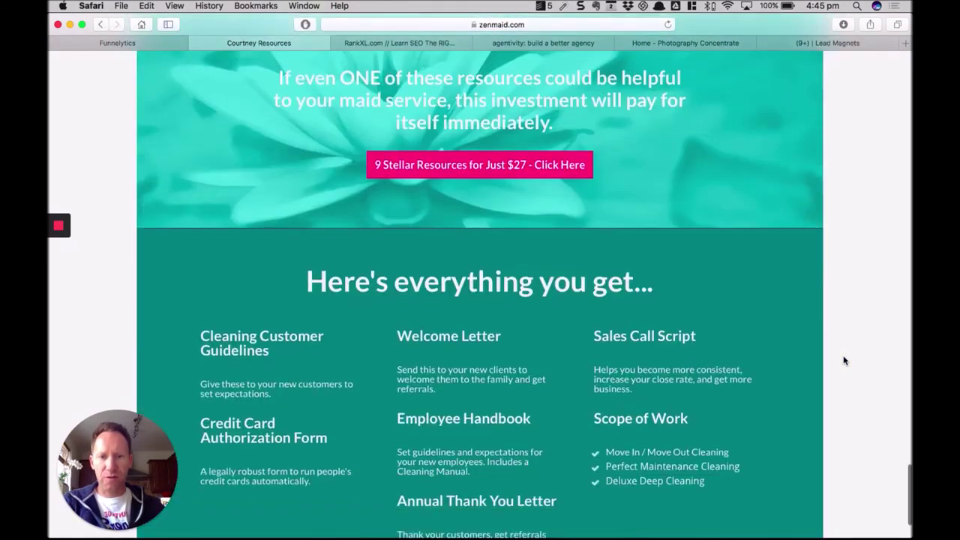
pyautogui.scroll(4, 843, 361)
pyautogui.scroll(5, 842, 361)
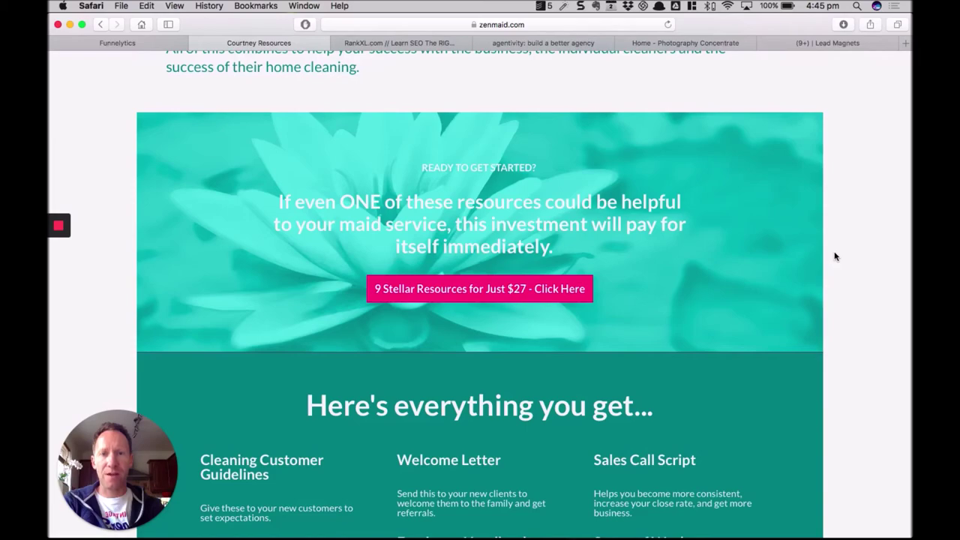
pyautogui.scroll(20, 834, 256)
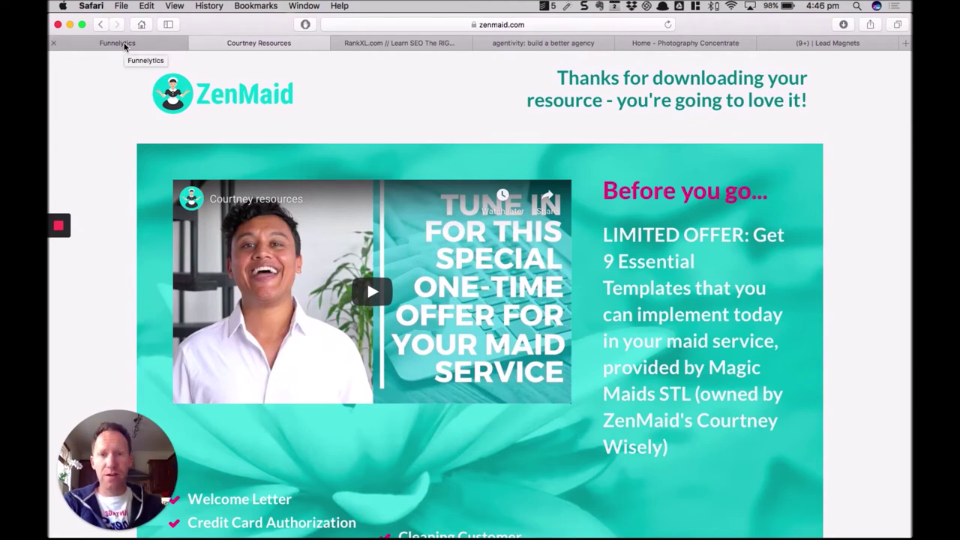
# Look through the RankXL, agentivity and Photography Concentrate opt-in pages.
pyautogui.click(378, 44)
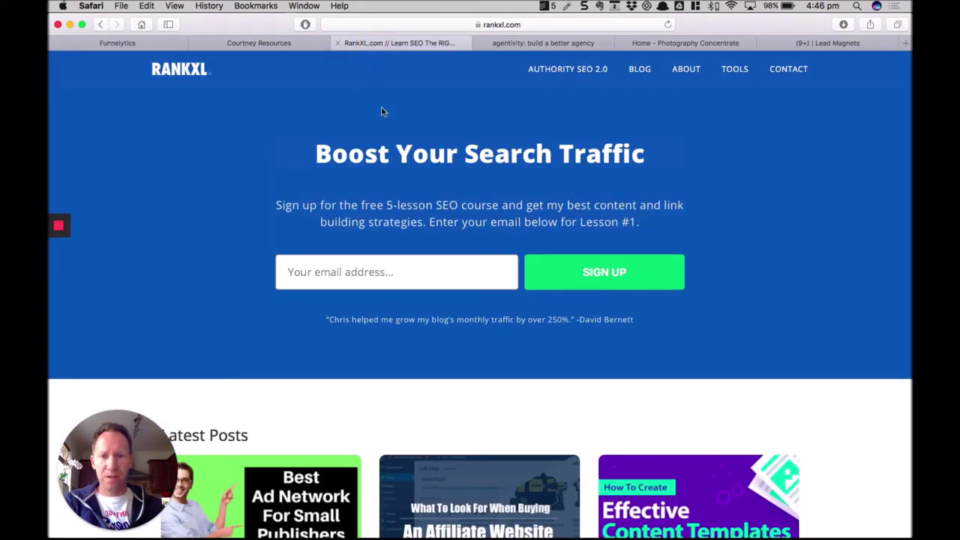
pyautogui.click(444, 263)
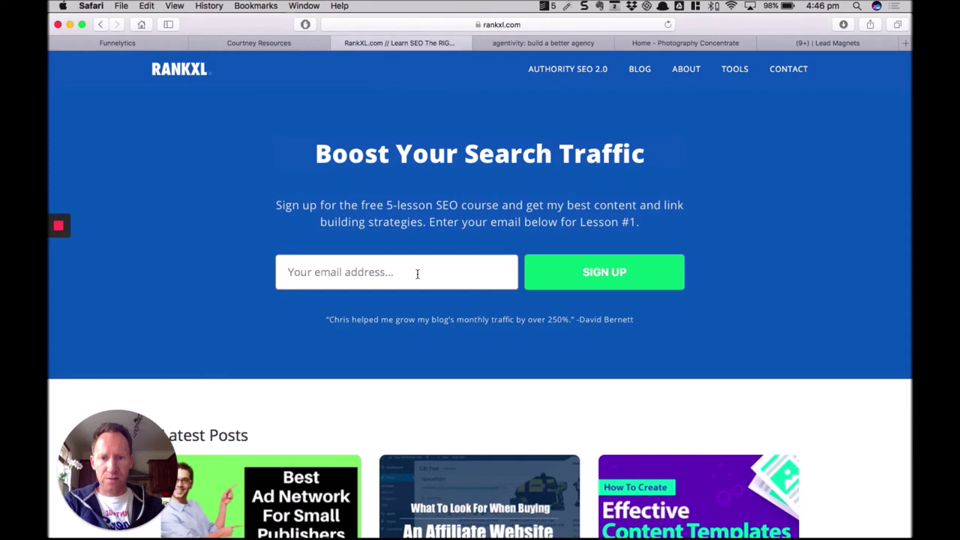
pyautogui.click(541, 44)
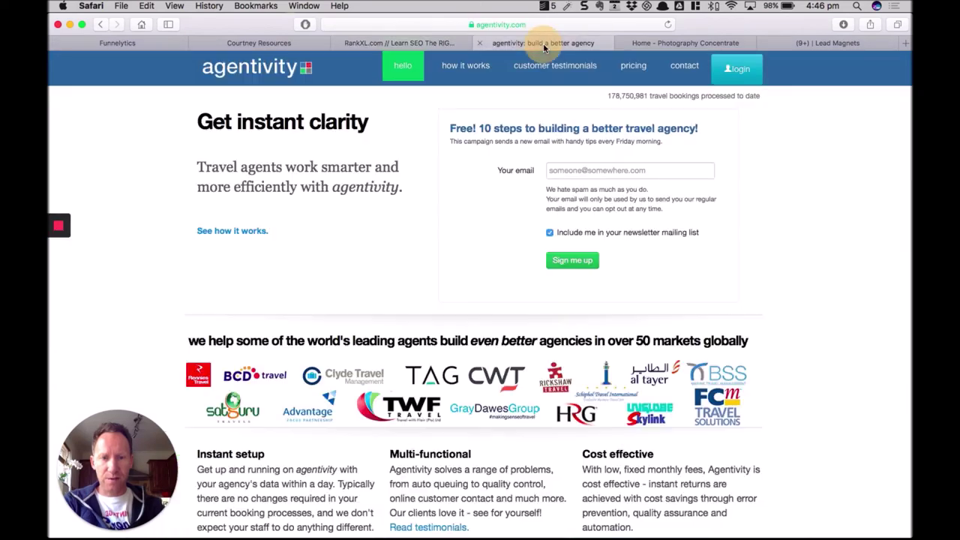
pyautogui.click(685, 43)
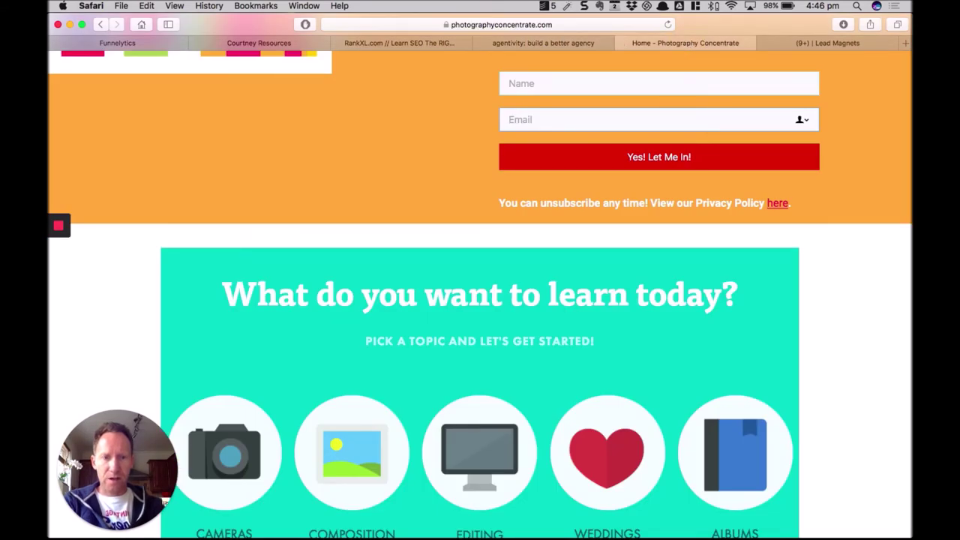
pyautogui.scroll(10, 845, 198)
pyautogui.scroll(-5, 652, 413)
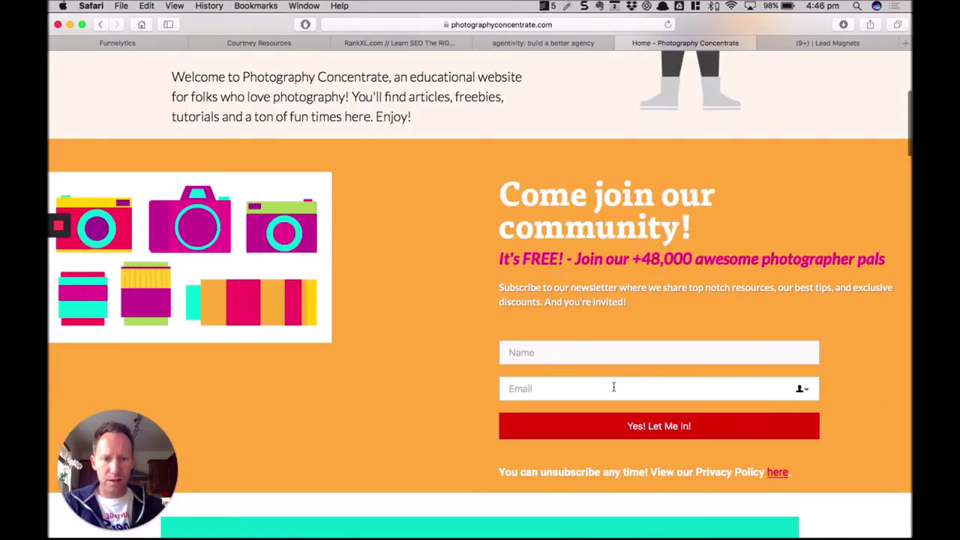
# Fill in a first name and email on the Photography Concentrate form and submit it.
pyautogui.click(630, 355)
pyautogui.write('John ')
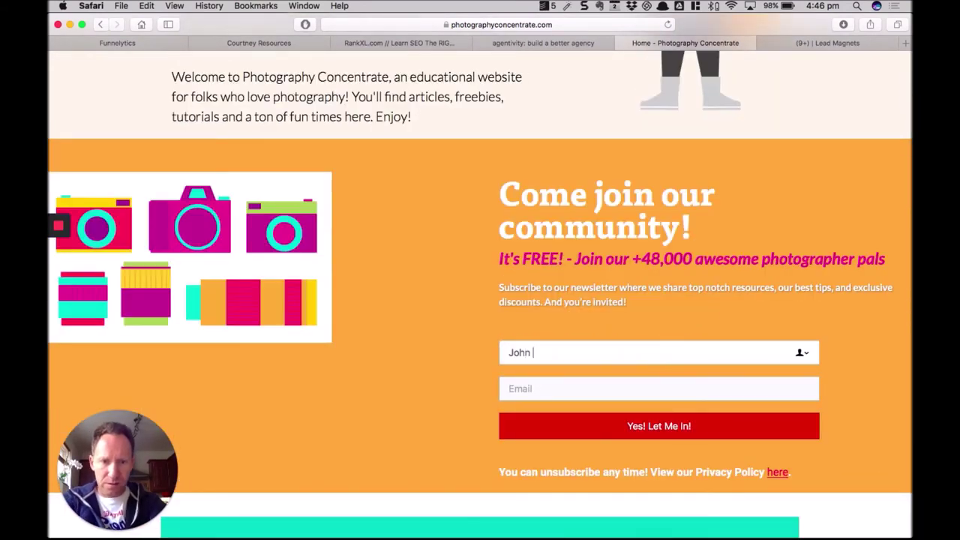
pyautogui.write('Ains')
pyautogui.press('BackSpace')
pyautogui.press('BackSpace')
pyautogui.press('BackSpace')
pyautogui.press('BackSpace')
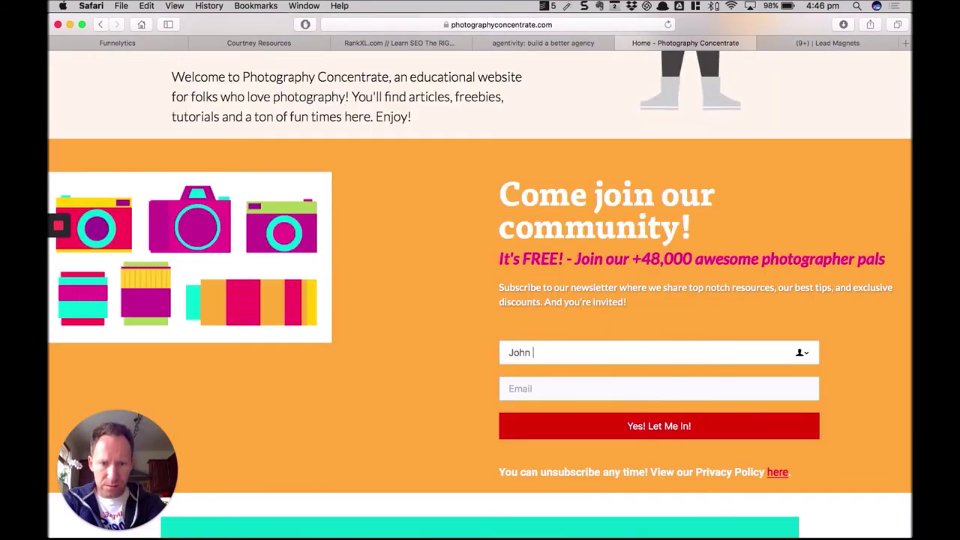
pyautogui.click(509, 389)
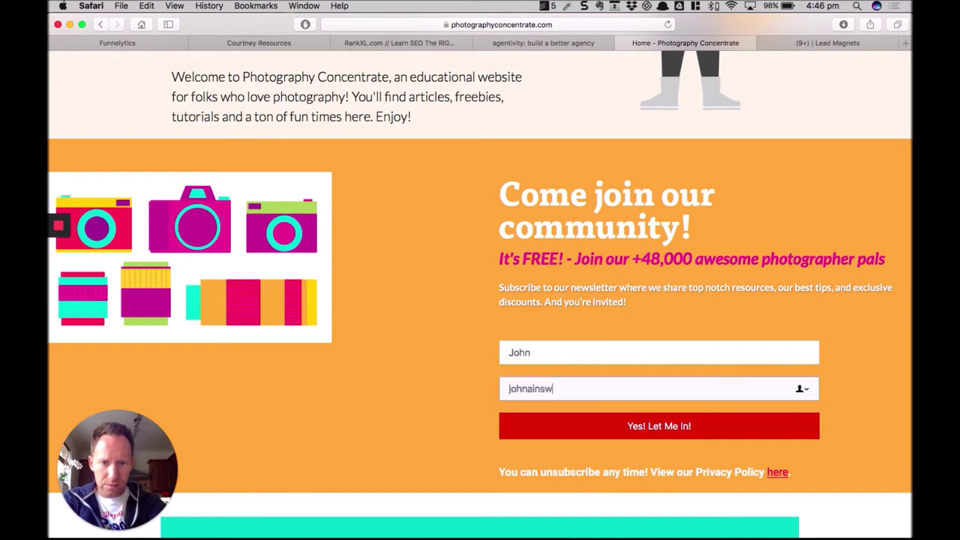
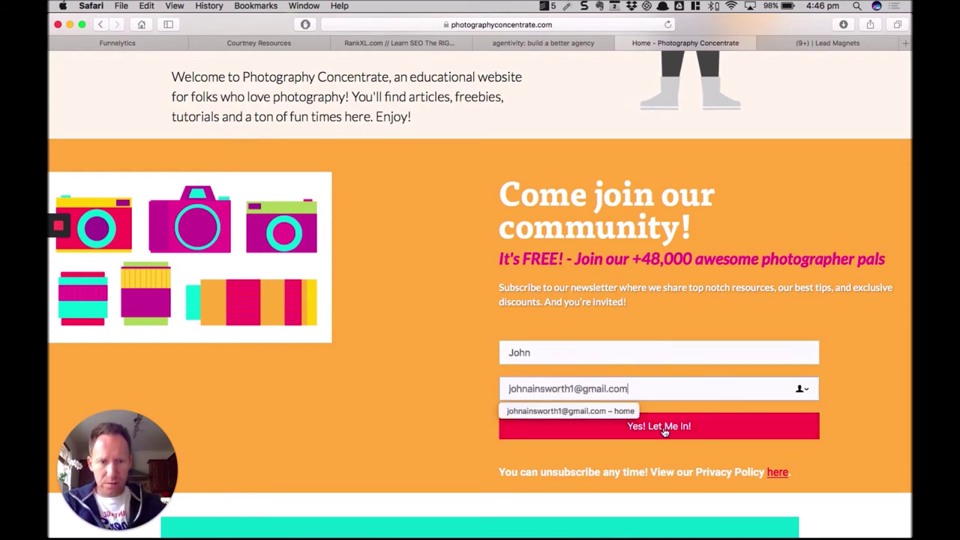
pyautogui.click(663, 427)
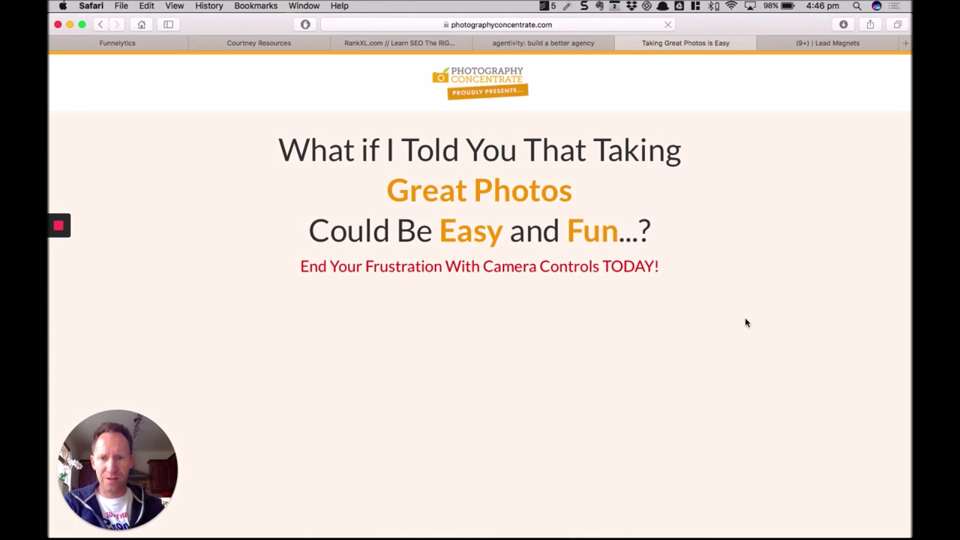
# Scroll through the Taking Great Photos page to the $97 offer, then show its URL.
pyautogui.scroll(-2, 745, 321)
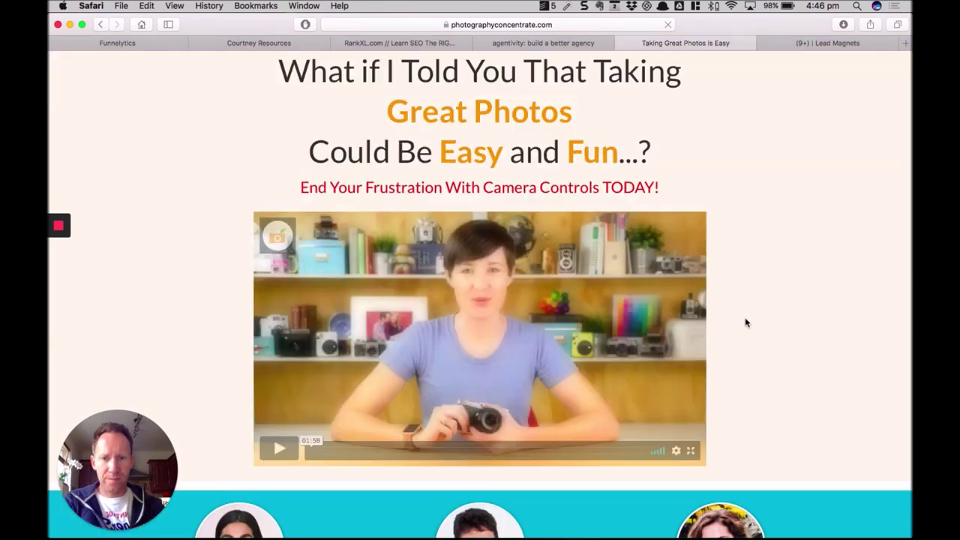
pyautogui.scroll(-10, 724, 337)
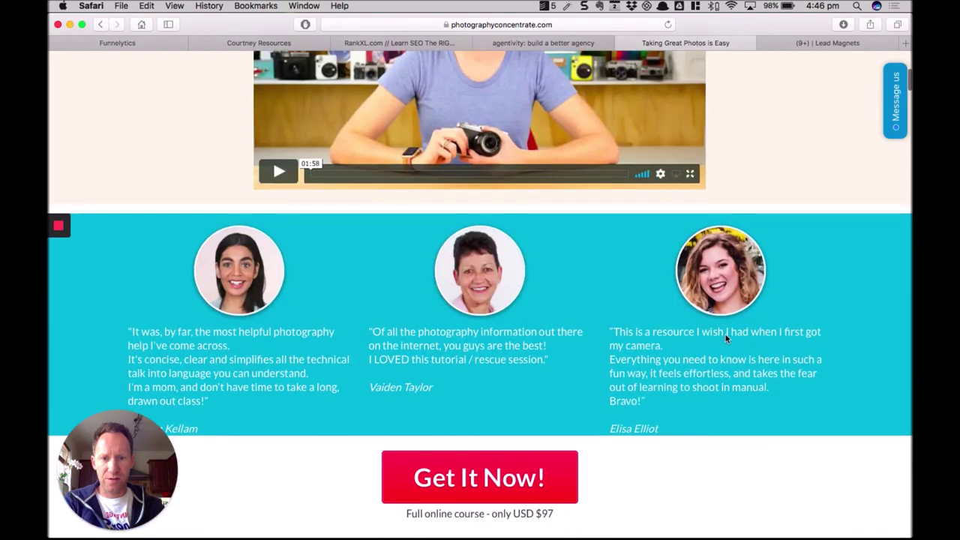
pyautogui.scroll(-1, 725, 339)
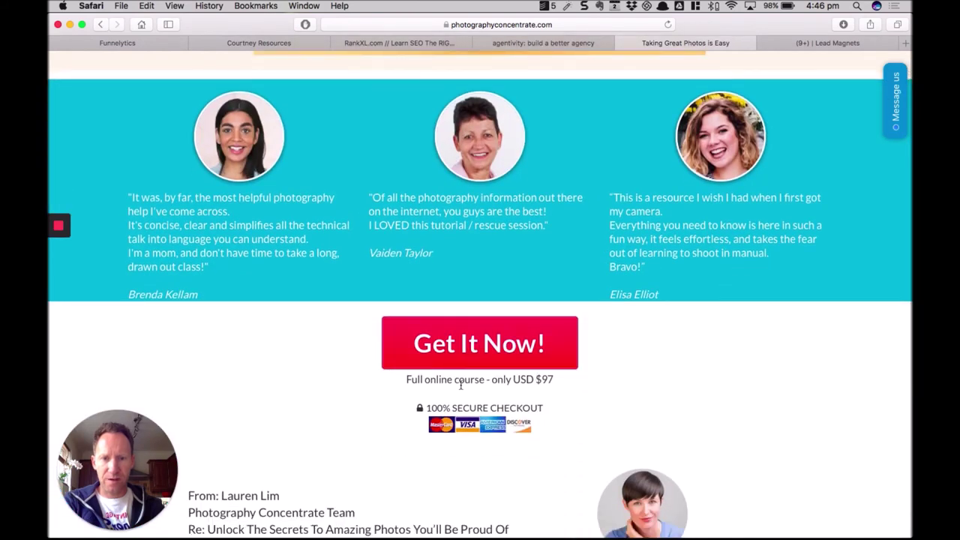
pyautogui.scroll(12, 722, 360)
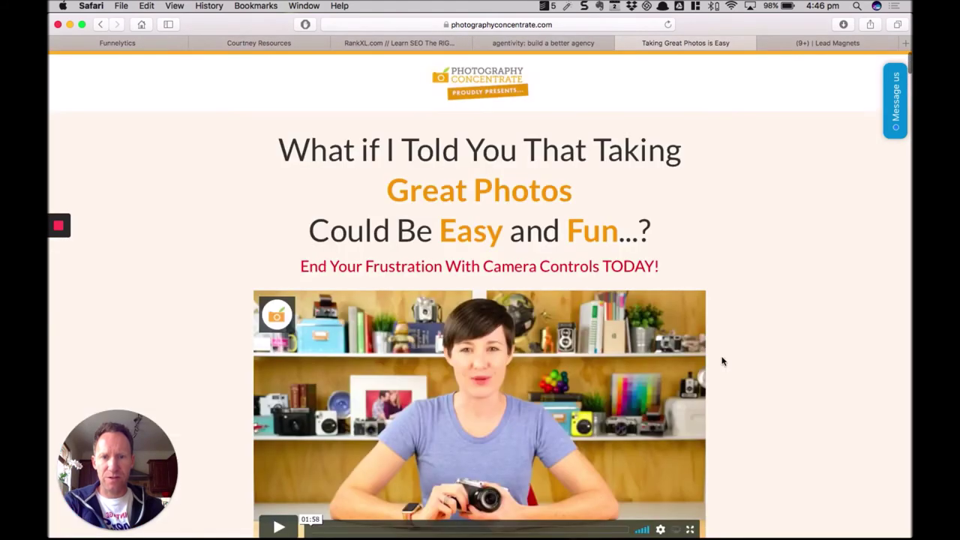
pyautogui.scroll(-12, 705, 360)
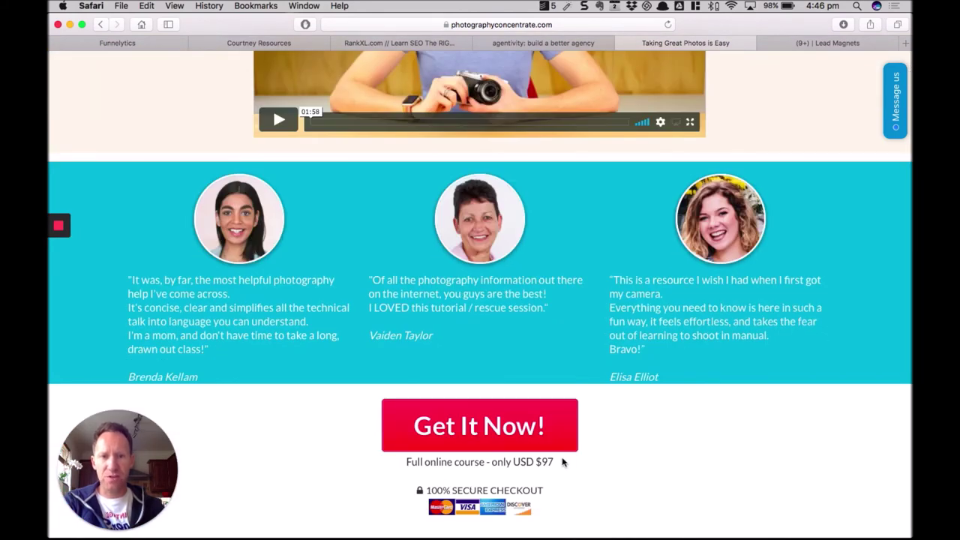
pyautogui.scroll(12, 734, 408)
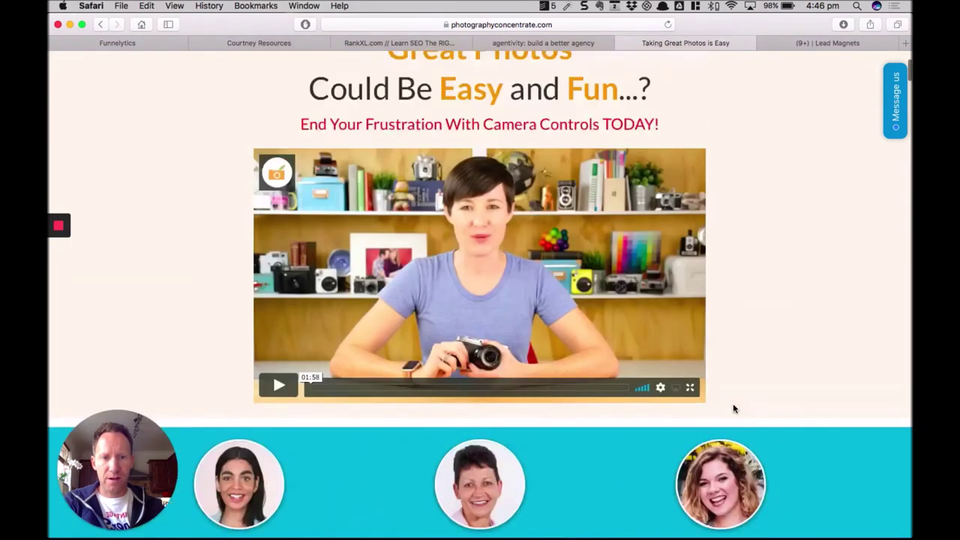
pyautogui.scroll(2, 733, 408)
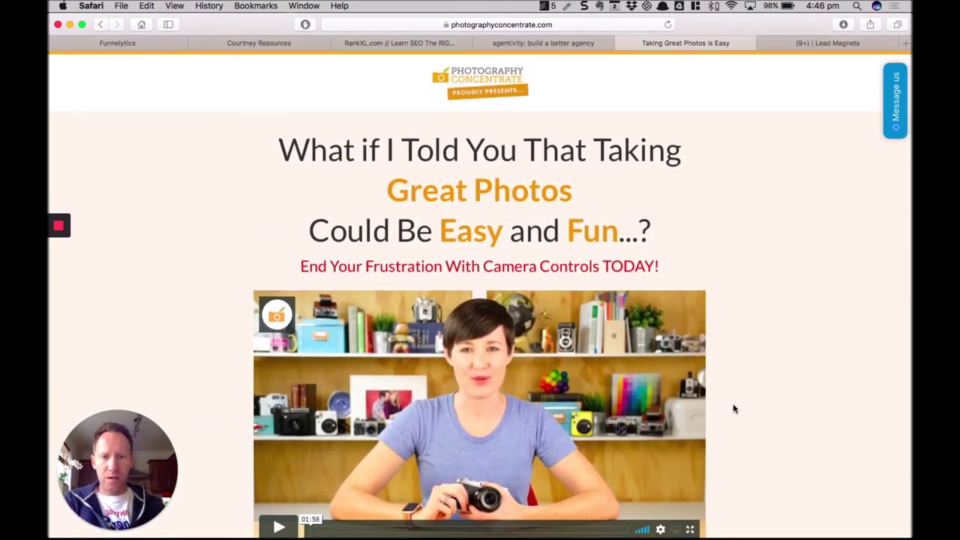
pyautogui.click(581, 24)
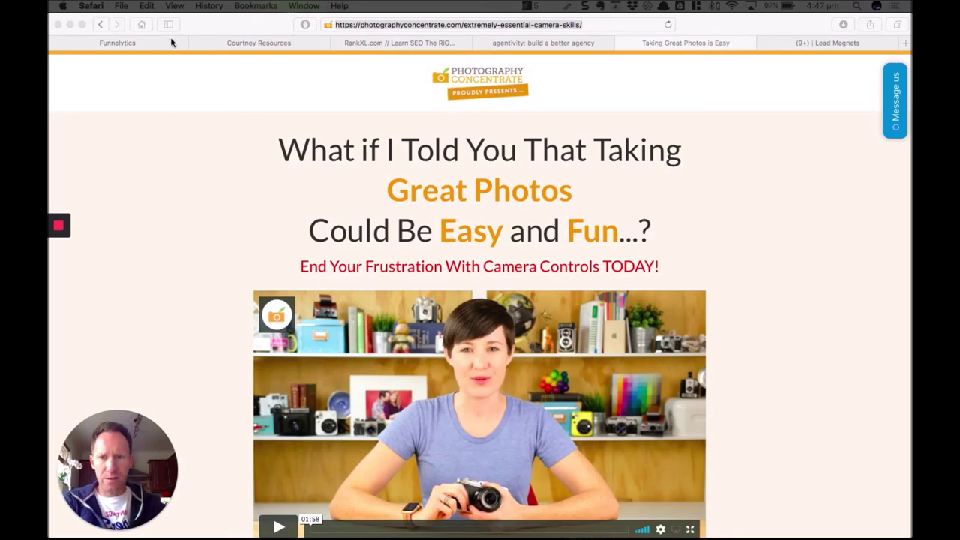
# Add an Order Page step right of Tripwire Sales Page, linked by an arrow.
pyautogui.click(141, 42)
pyautogui.click(141, 42)
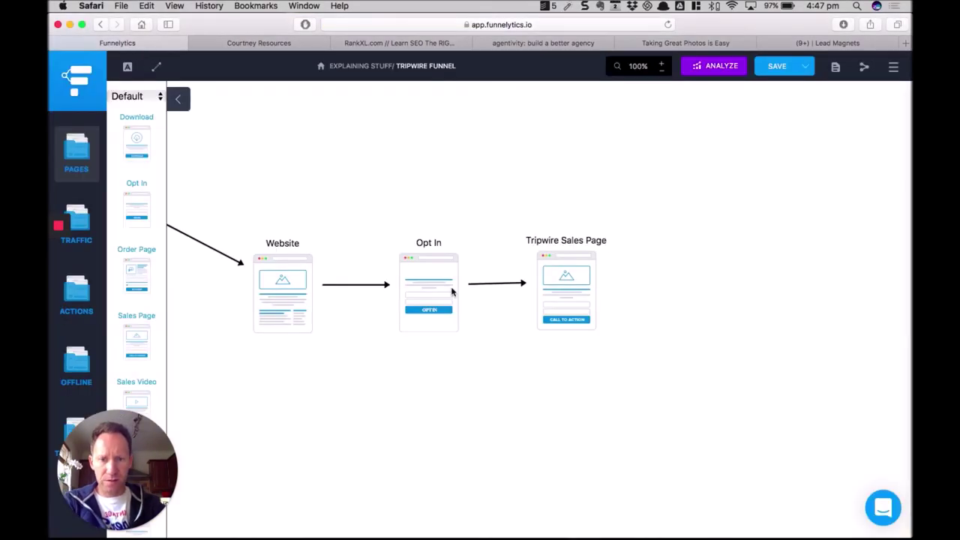
pyautogui.moveTo(130, 268); pyautogui.dragTo(683, 279)
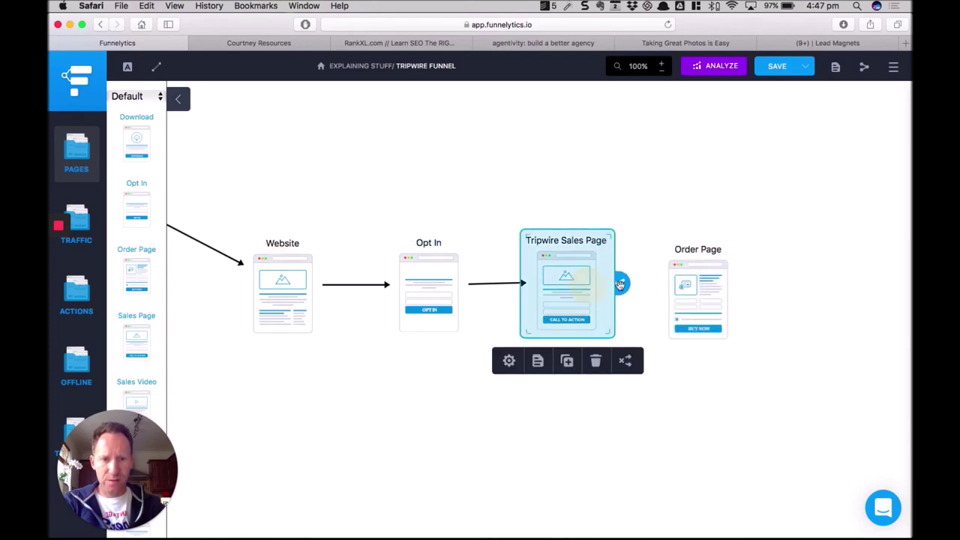
pyautogui.moveTo(620, 284); pyautogui.dragTo(697, 287)
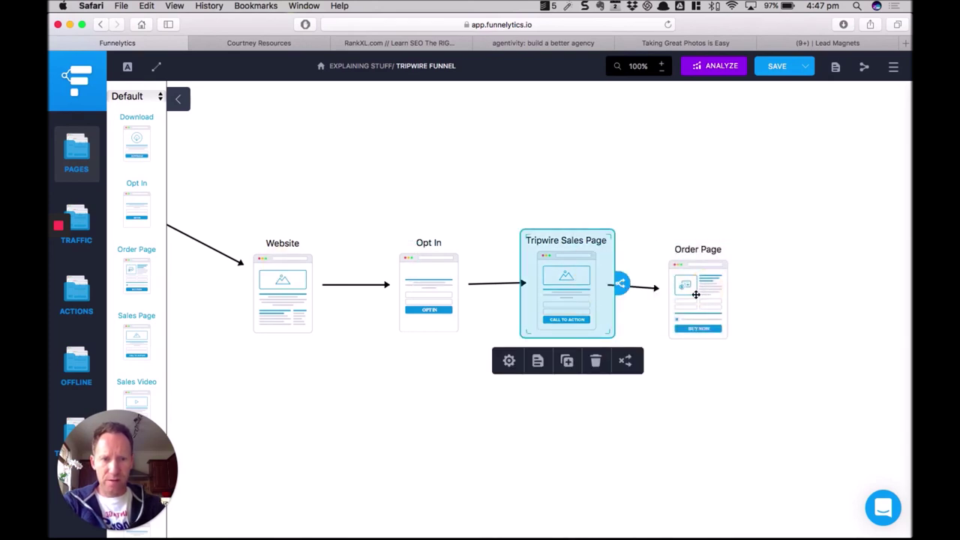
pyautogui.click(696, 286)
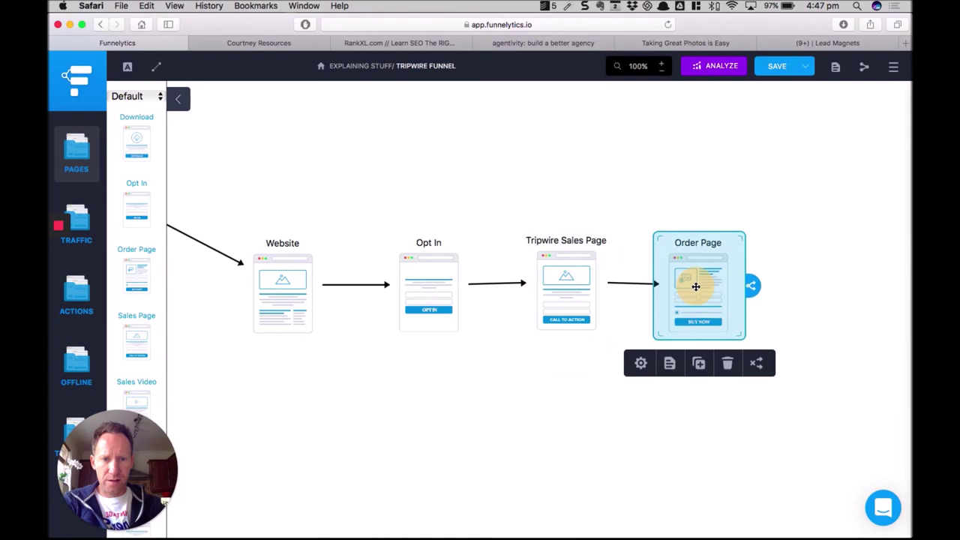
pyautogui.click(567, 300)
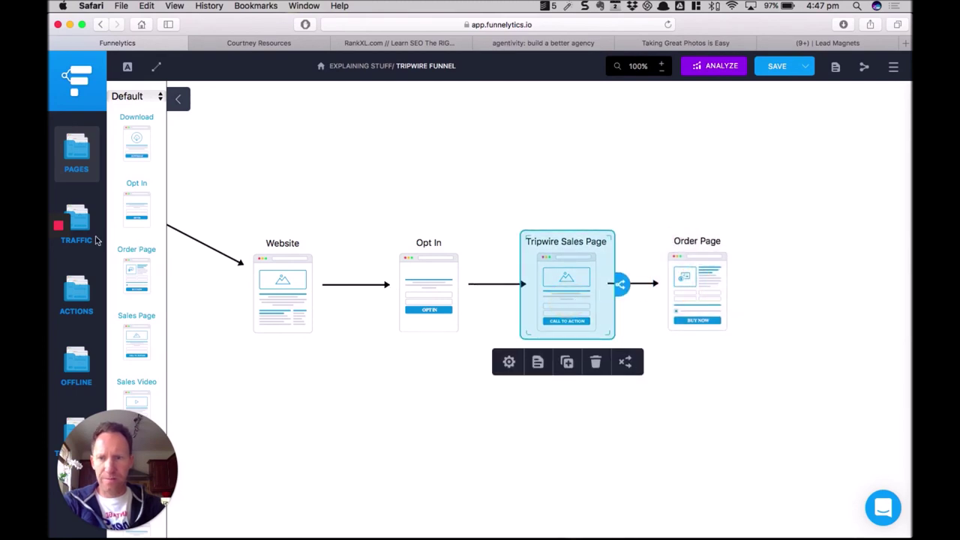